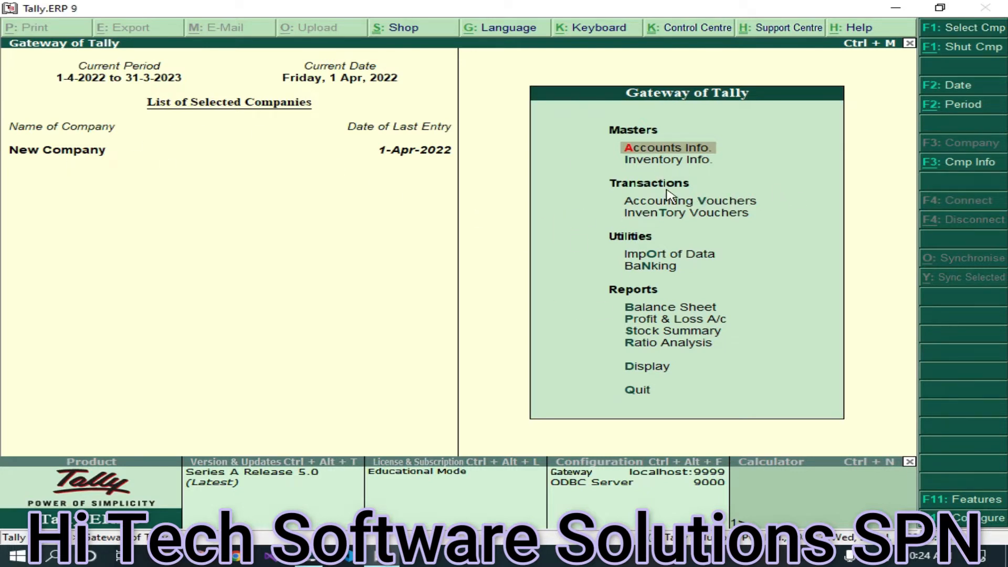
- Select and load TereByte Enterprises from the company list, then return to the Gateway of Tally
left_click(978, 165)
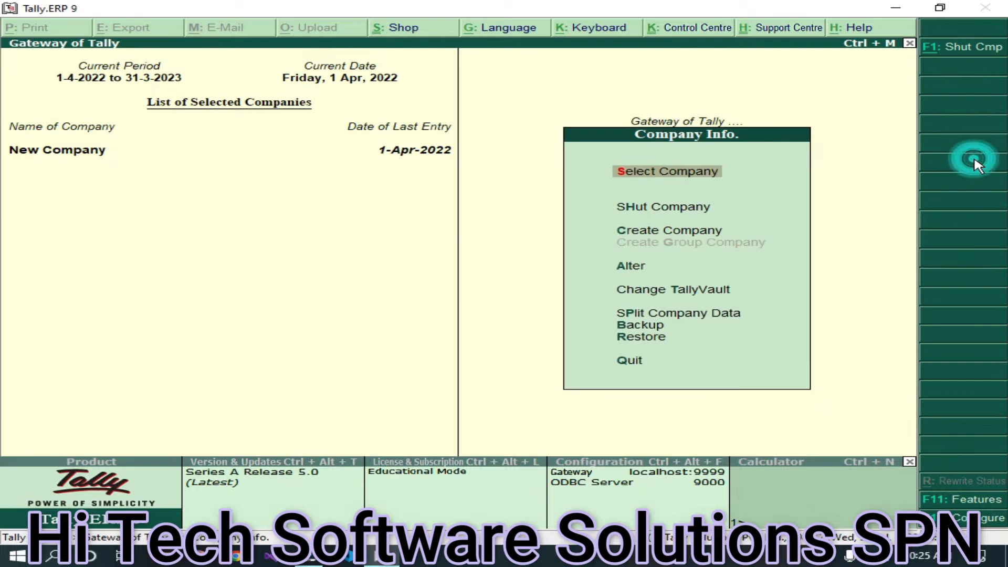
left_click(663, 172)
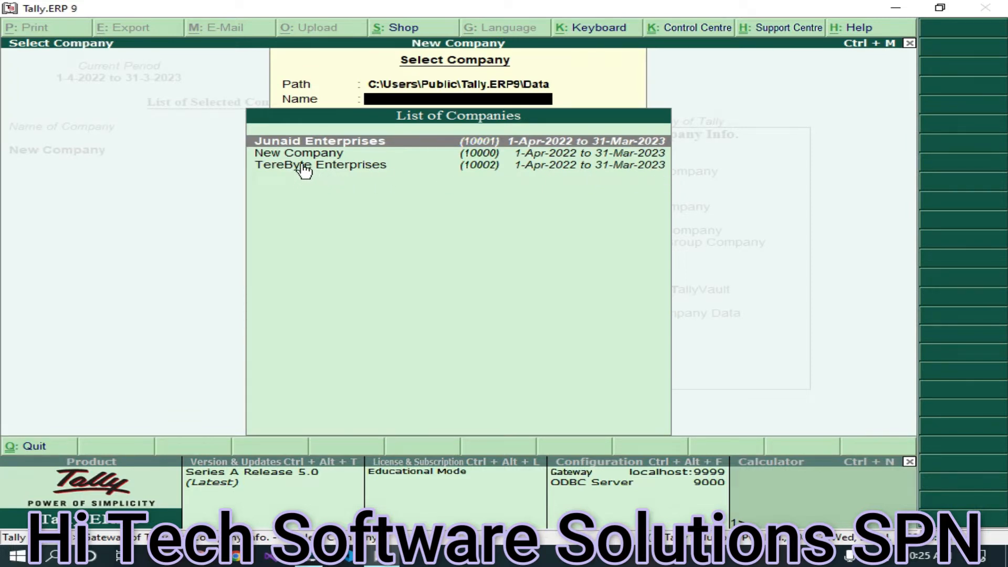
left_click(302, 167)
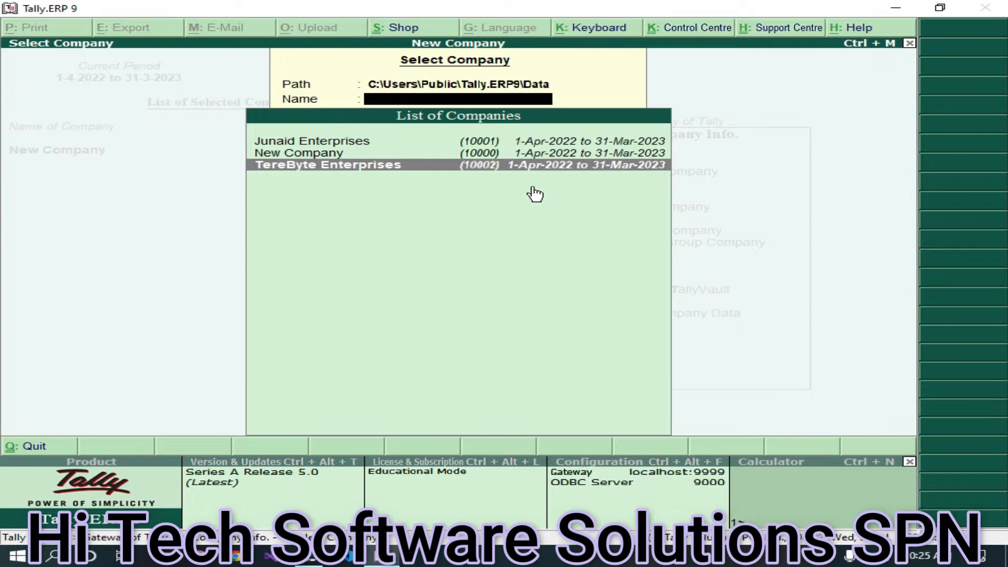
key("Return")
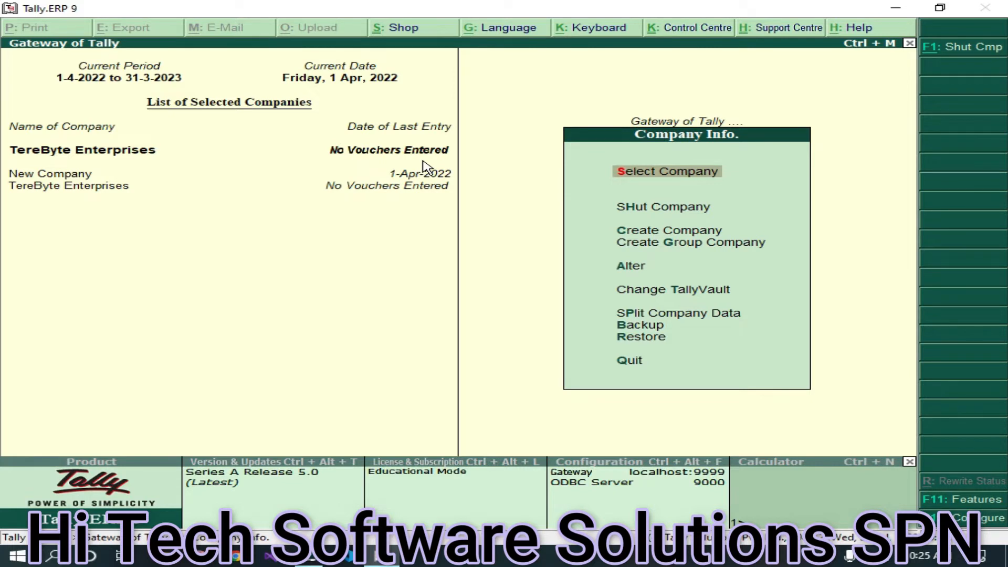
key("Escape")
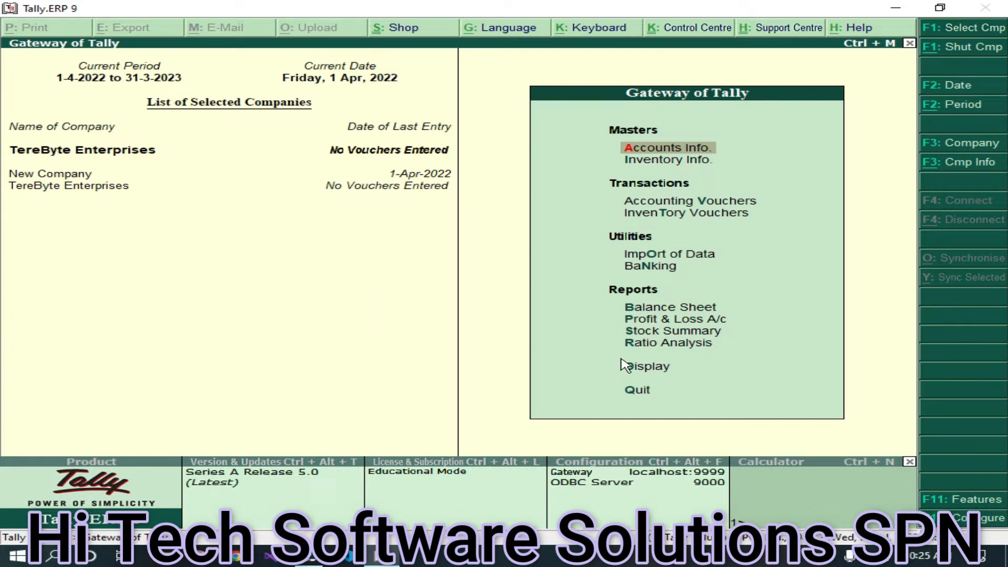
left_click(712, 332)
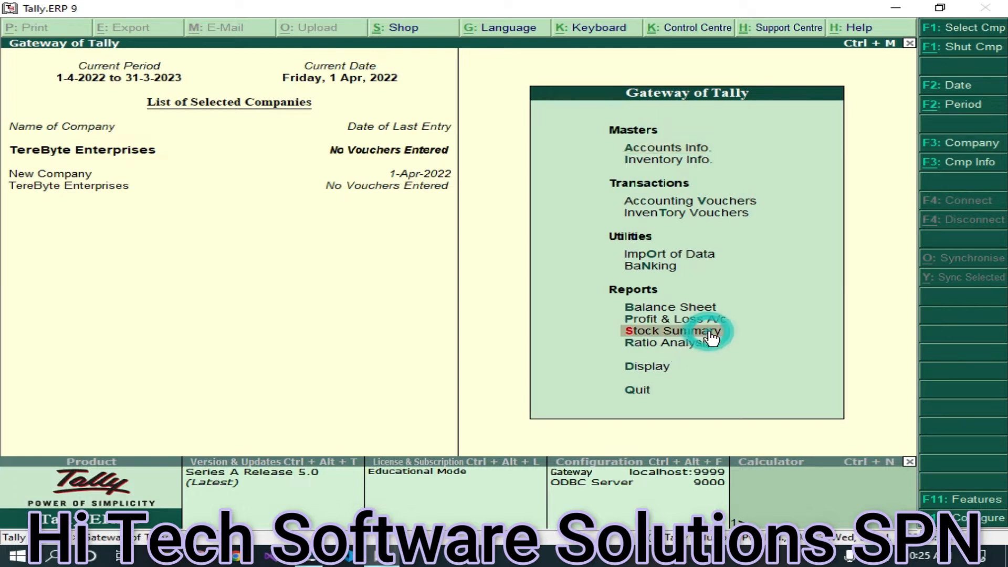
left_click(713, 336)
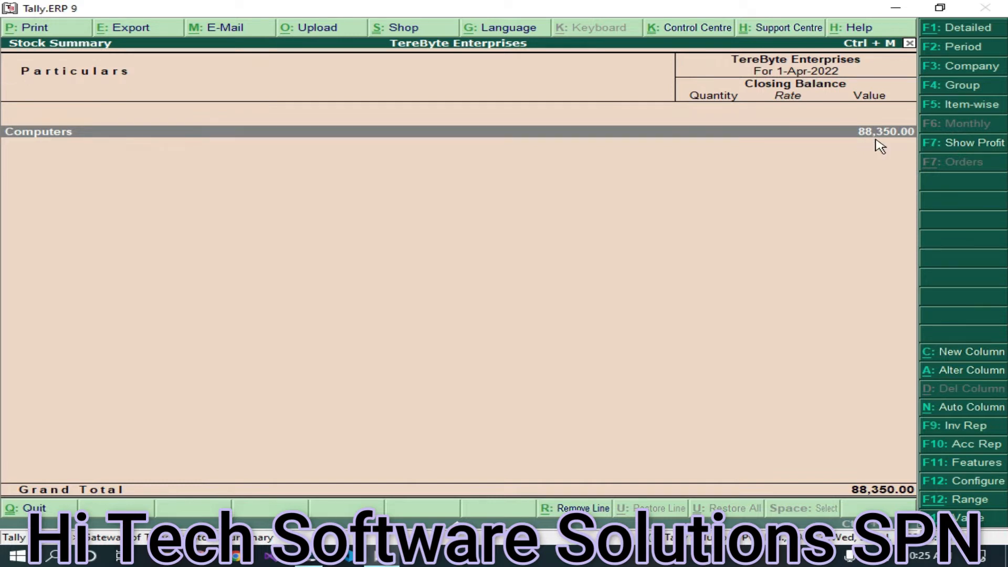
left_click(533, 135)
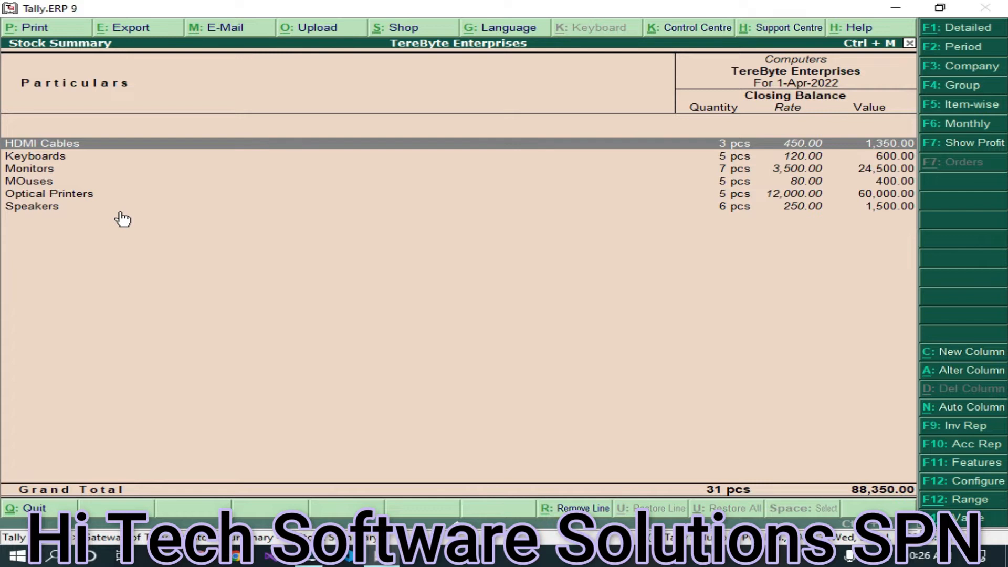
key("Escape")
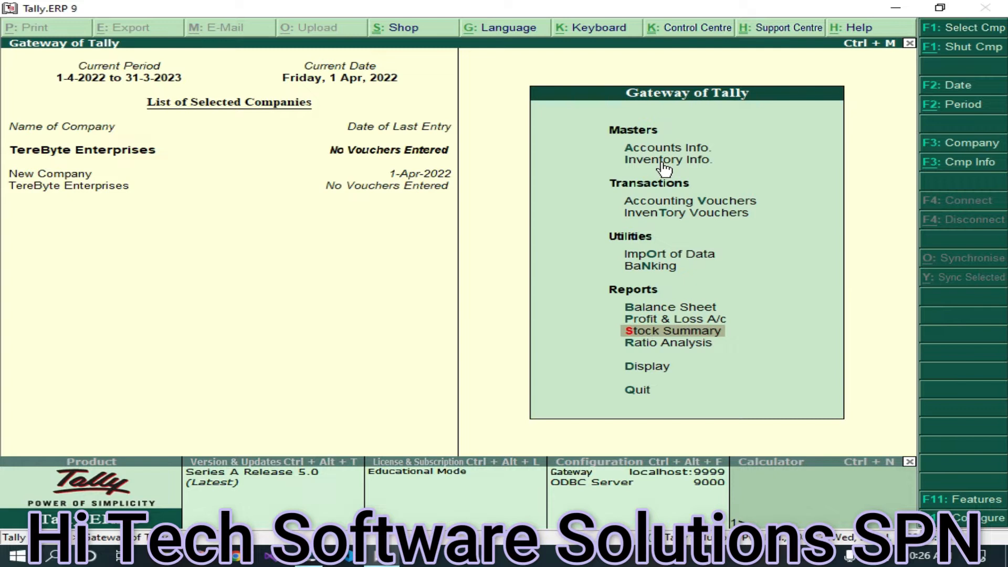
- Go from Inventory Info. to the Units of Measure menu
left_click(665, 167)
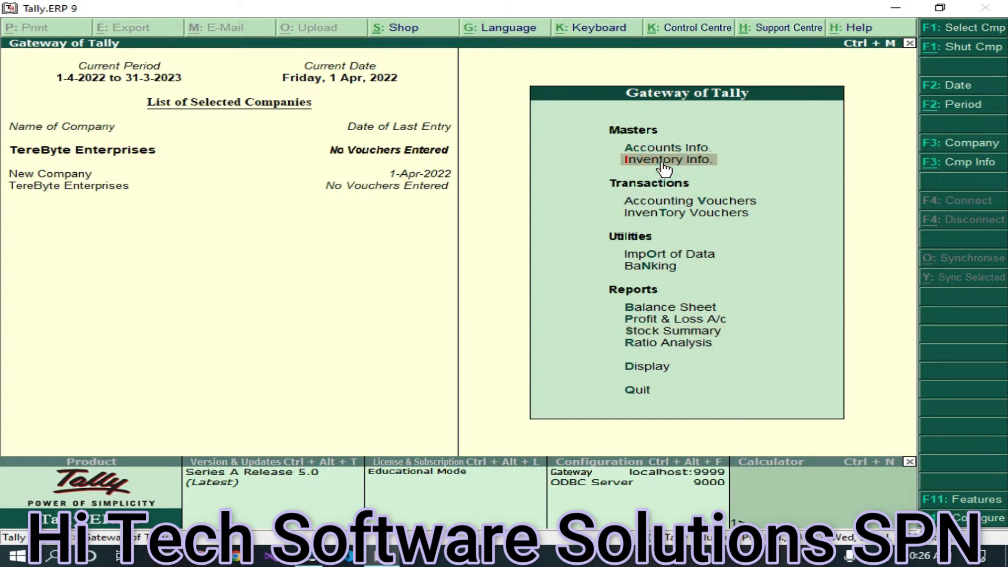
left_click(664, 167)
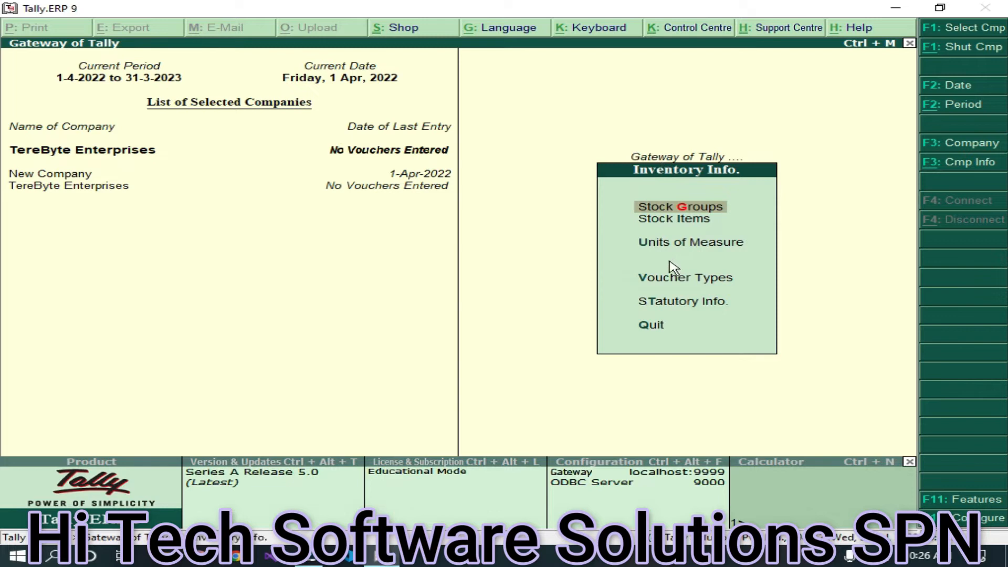
left_click(663, 218)
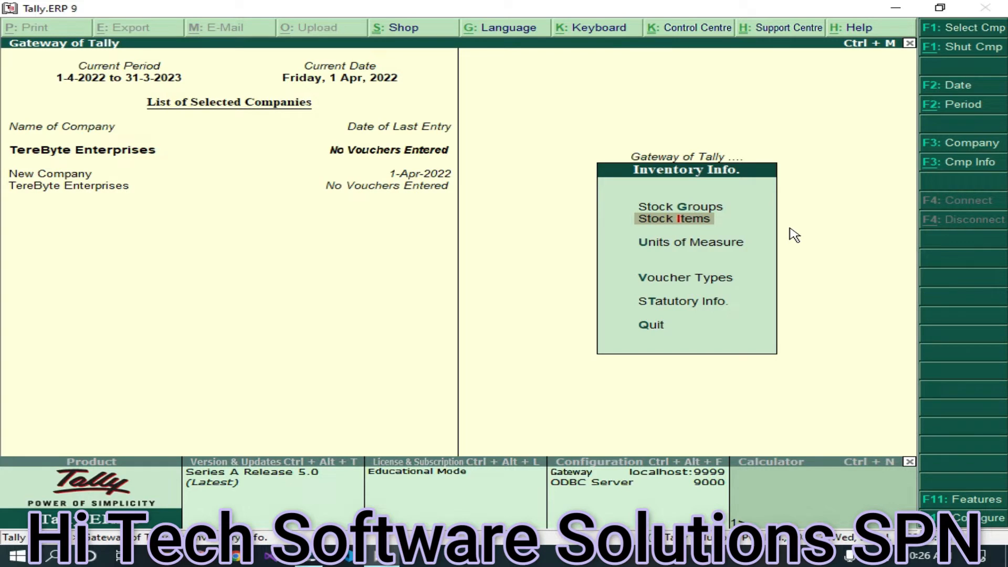
left_click(717, 247)
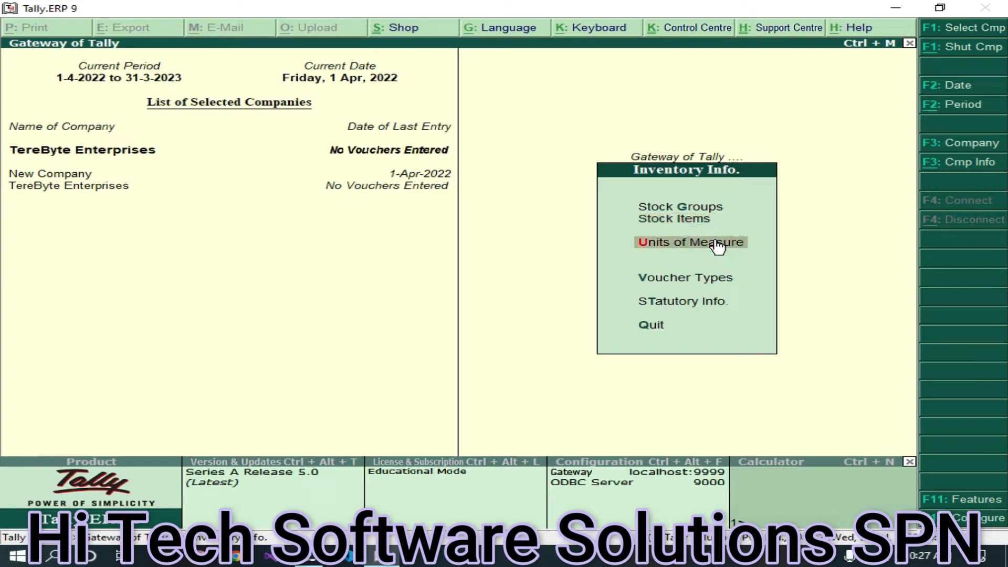
left_click(718, 247)
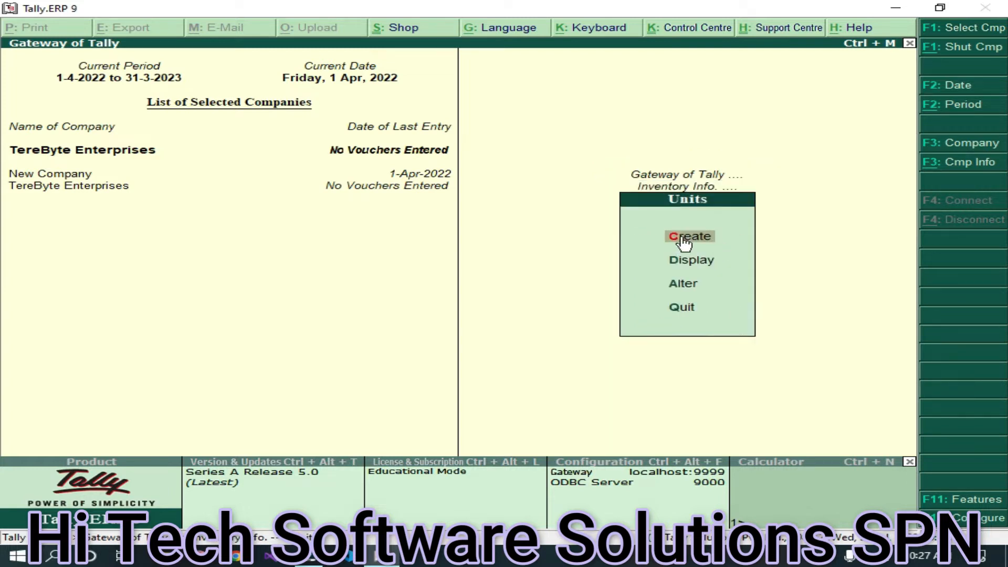
- Create unit 'kg' with 2 decimal places, then exit Unit Creation
left_click(691, 238)
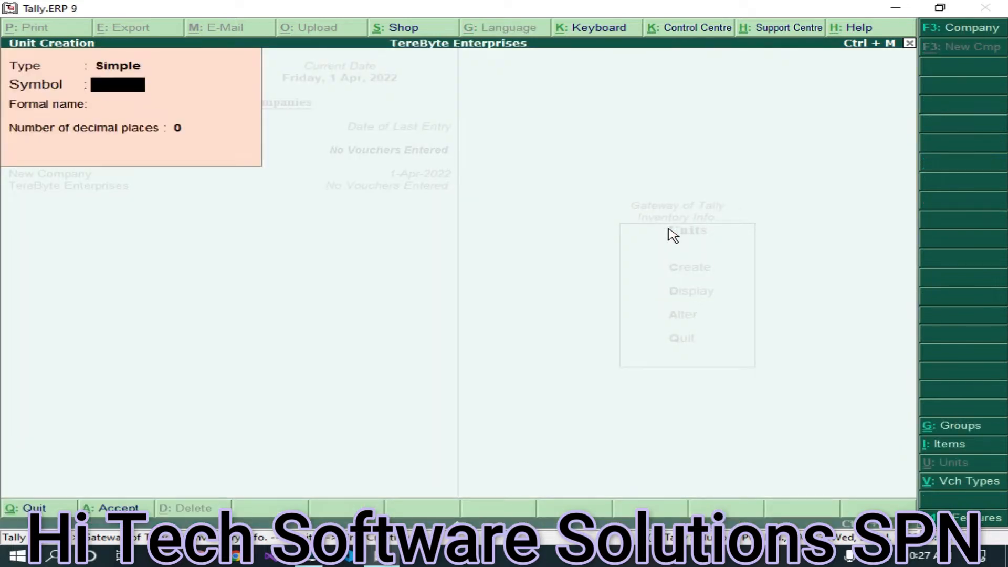
type("kg")
key("Return")
key("Return")
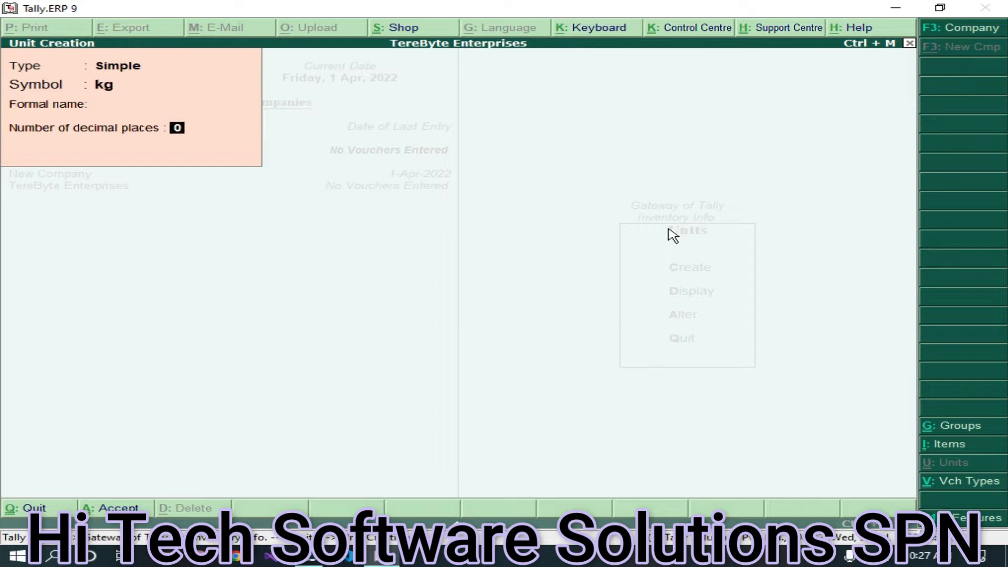
type("2")
key("Return")
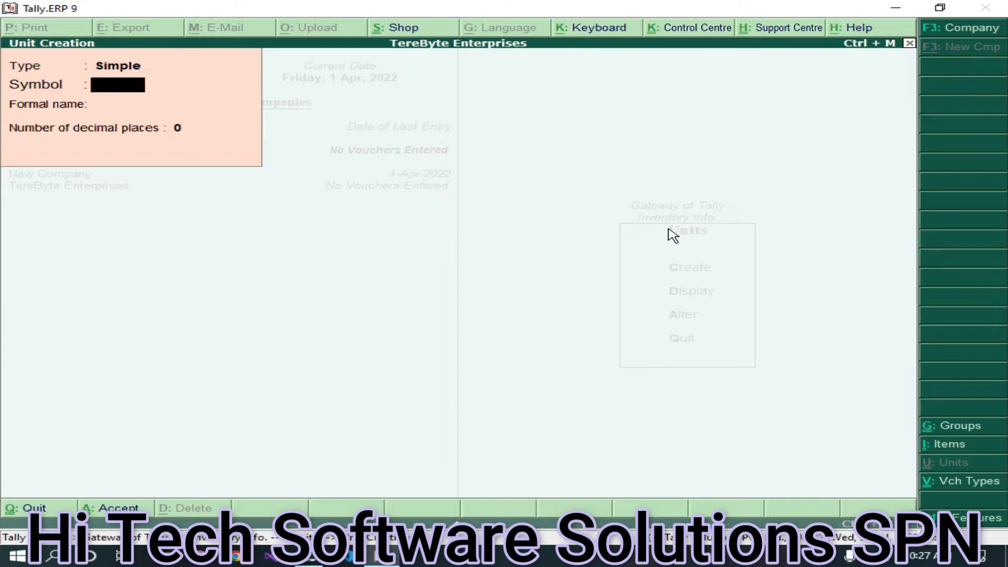
key("Escape")
key("Return")
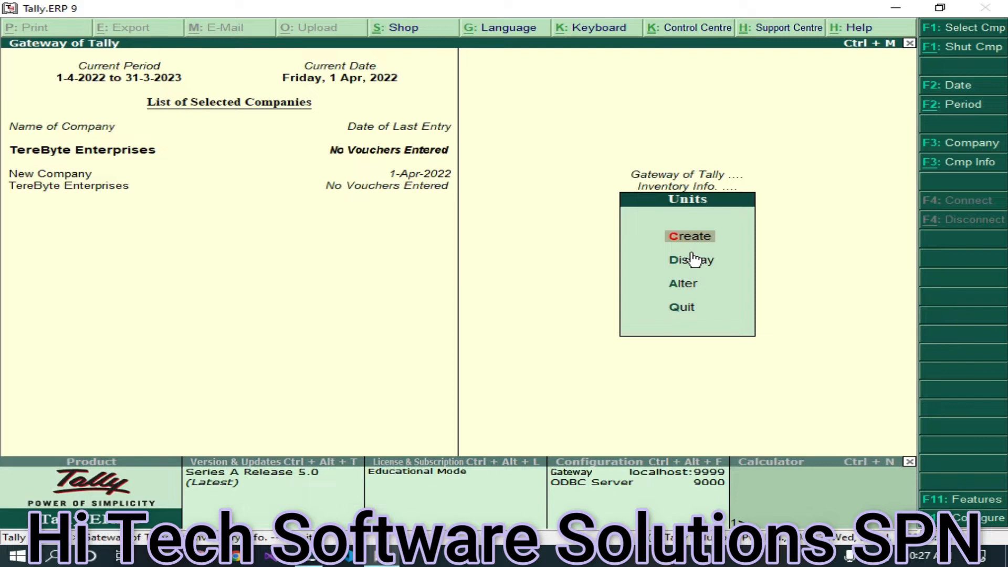
- From Stock Groups, create the group 'SALT' with Primary as its parent and save it
key("Escape")
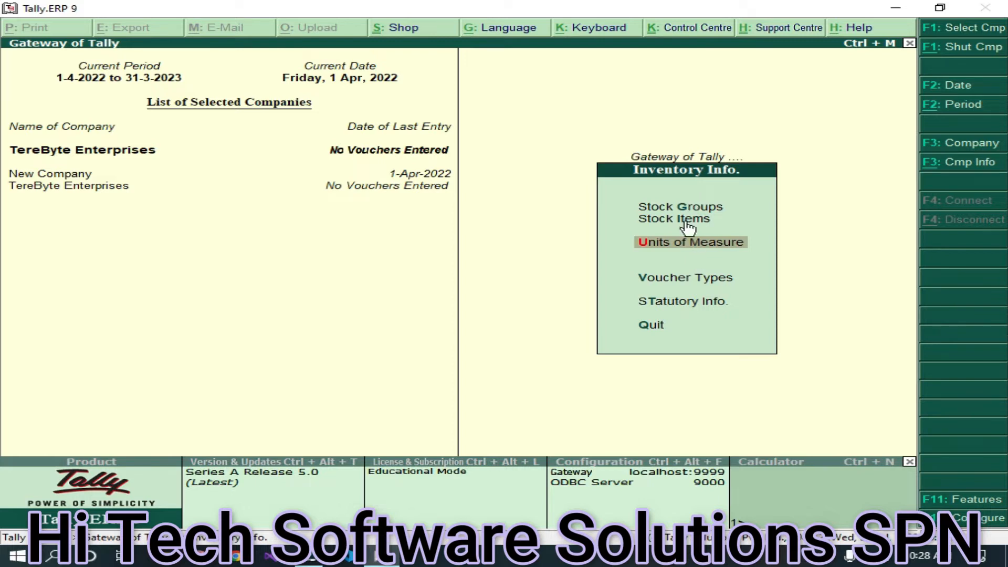
left_click(698, 207)
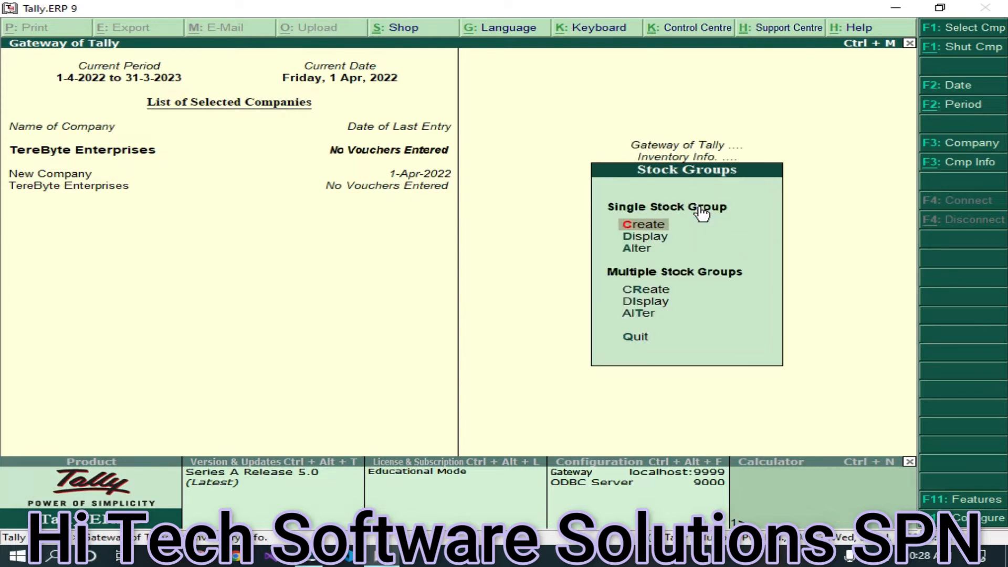
key("Return")
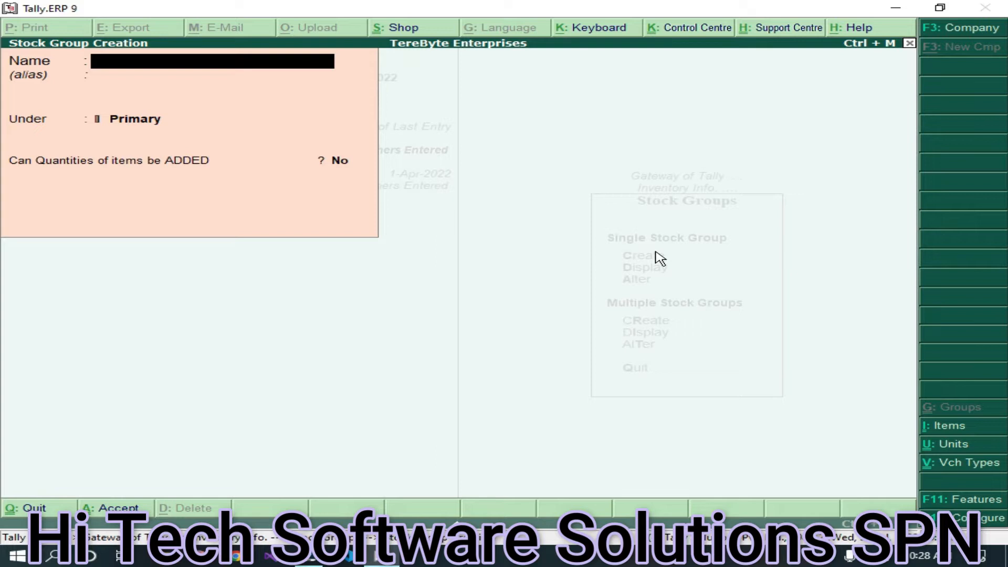
type("SALT")
key("Return")
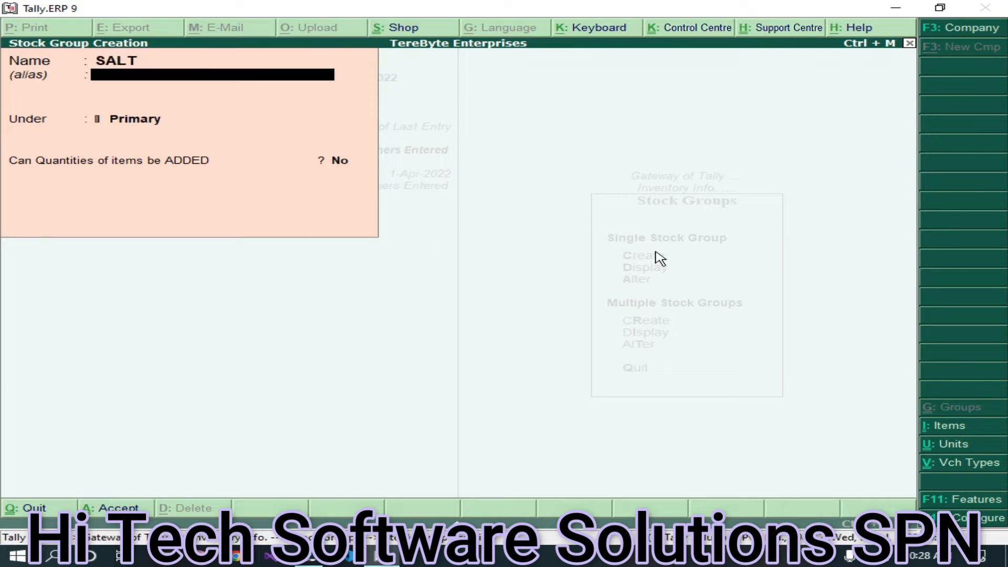
key("Return")
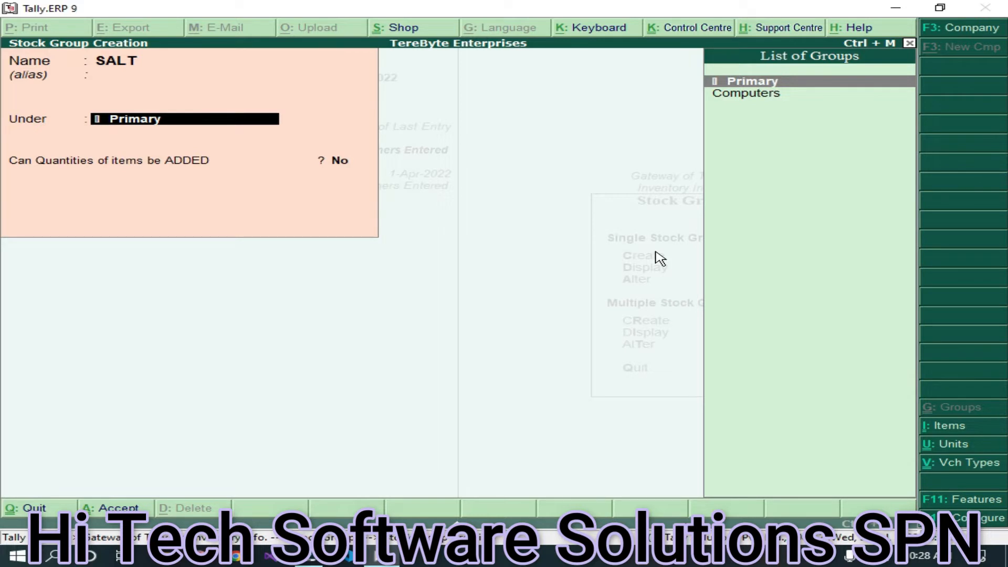
key("Return")
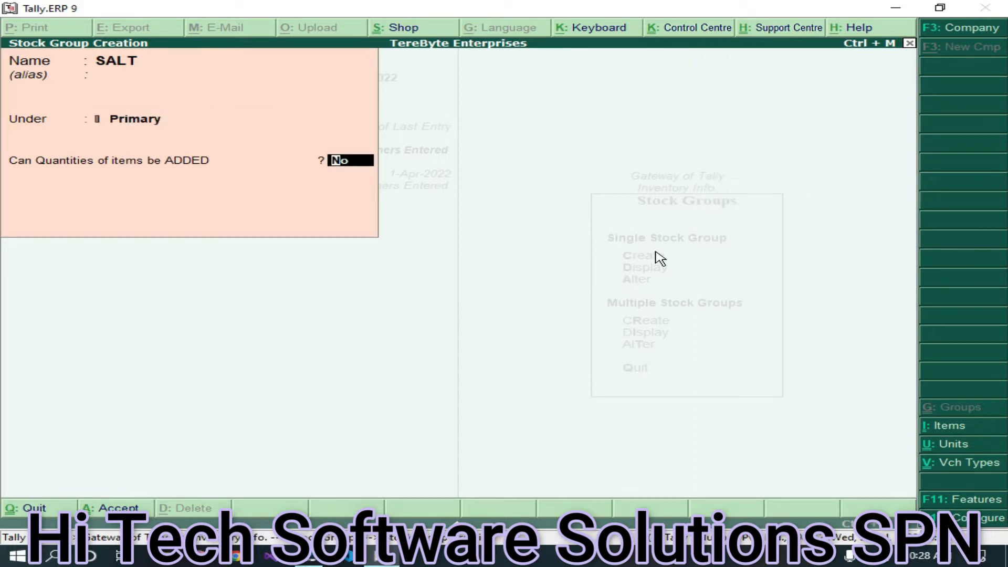
key("Return")
- Quit stock group creation and return through Inventory Info. to the Stock Items menu
key("Escape")
key("Return")
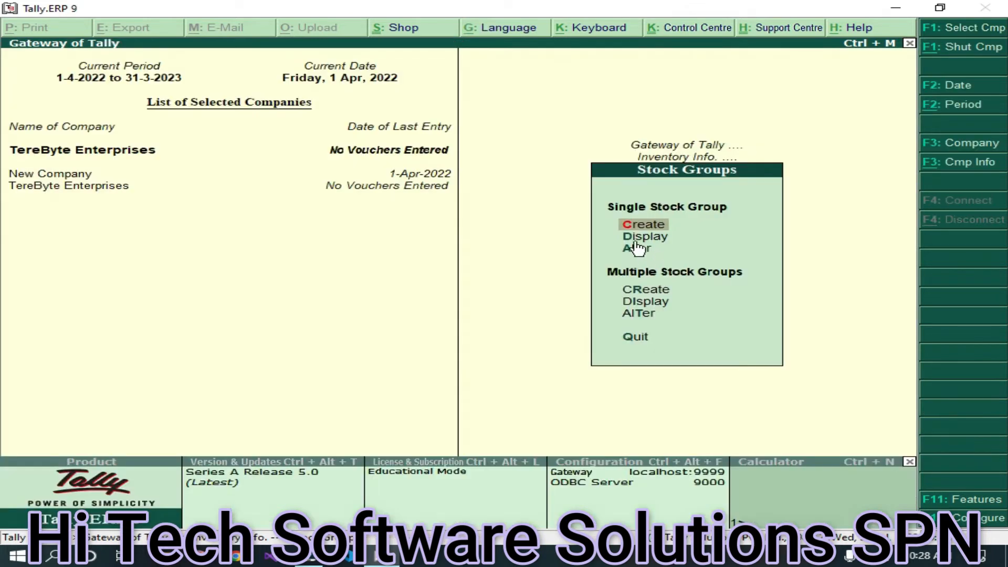
left_click(633, 248)
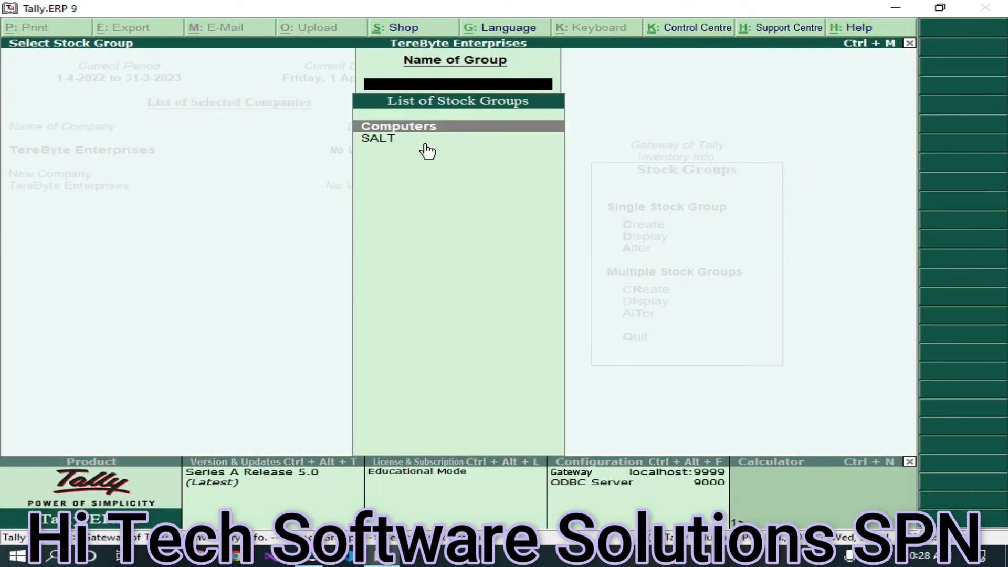
key("Escape")
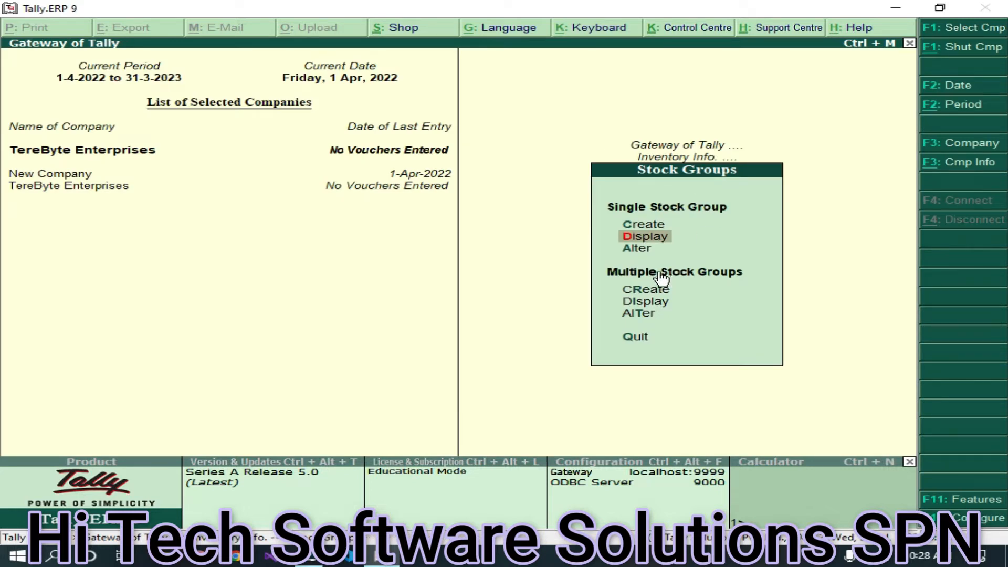
key("Escape")
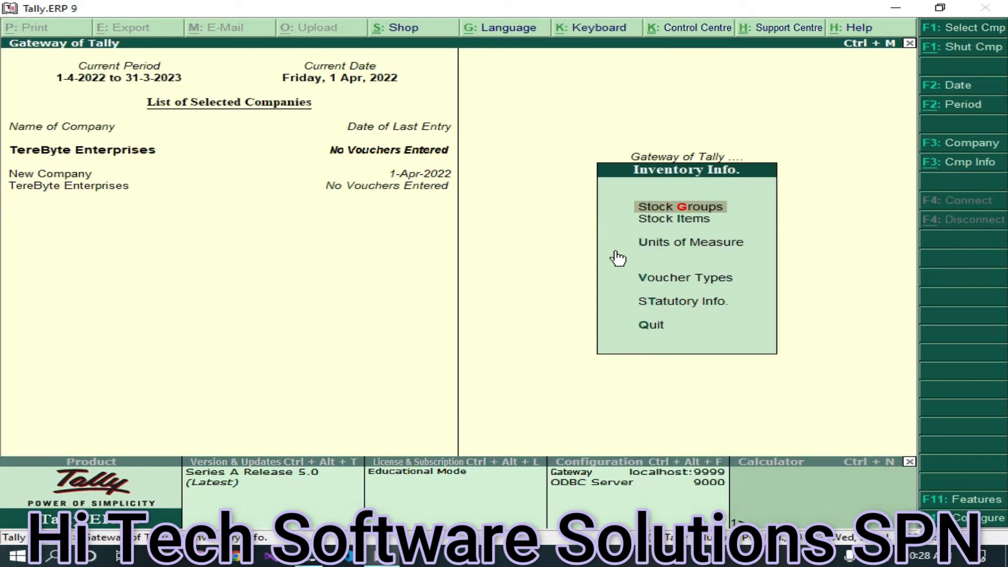
left_click(682, 225)
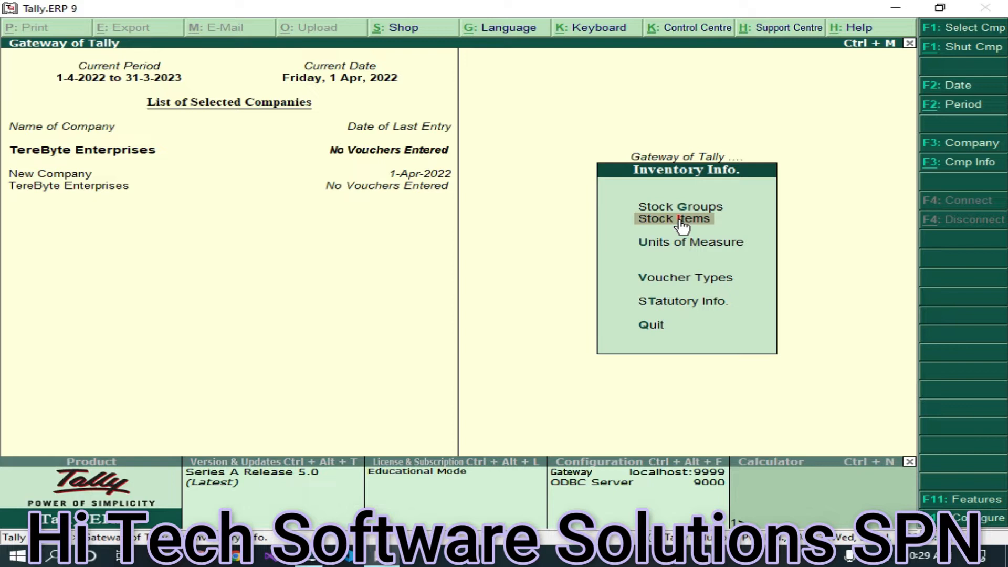
left_click(682, 224)
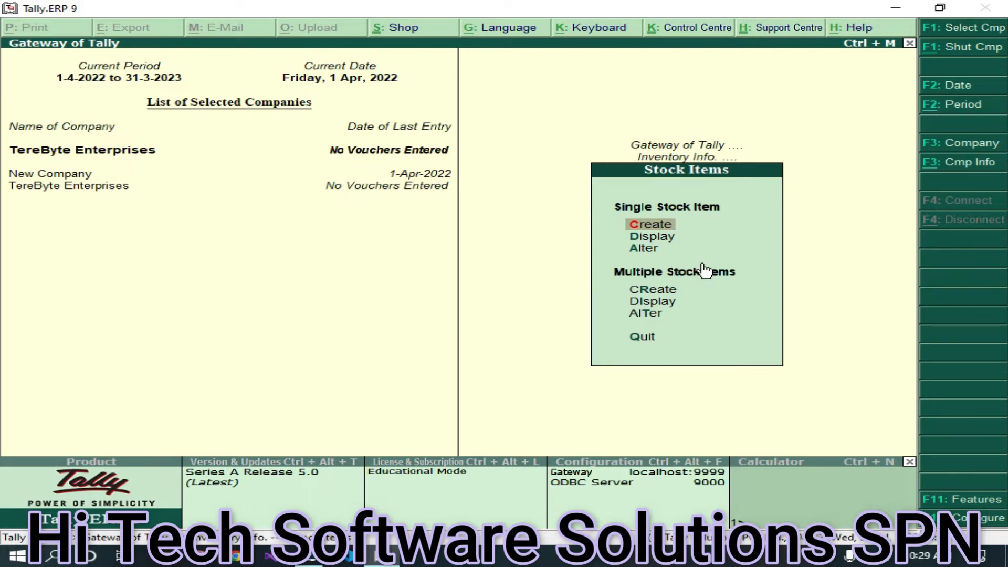
- Begin a single stock item and enter the name 'Salt 500gm'
key("Return")
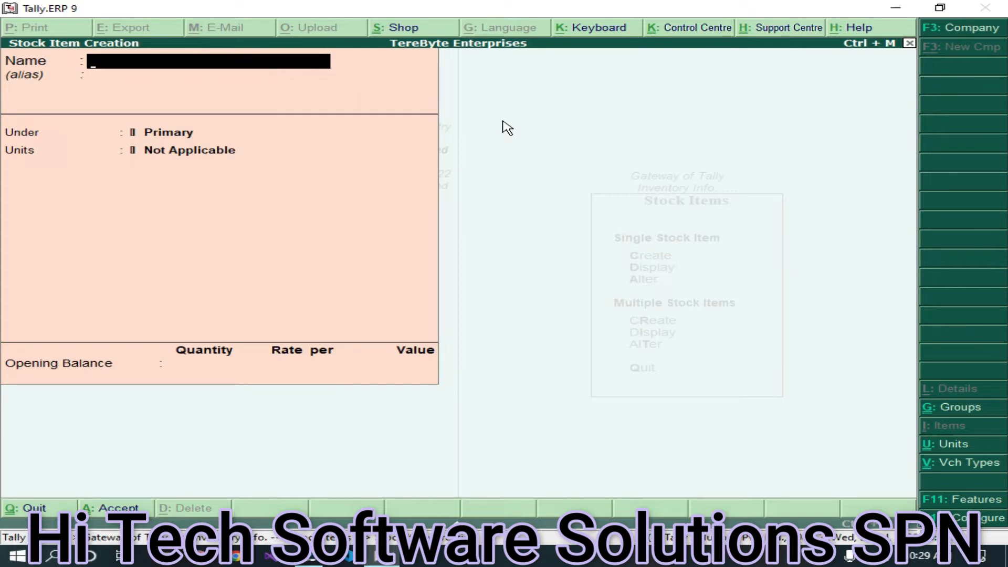
type("Salt 500")
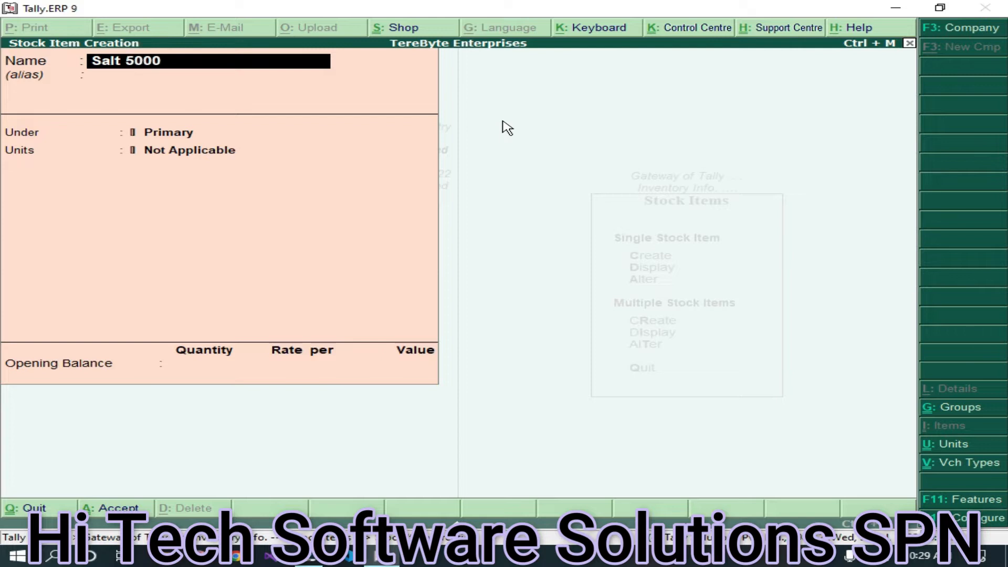
type("gm")
key("Return")
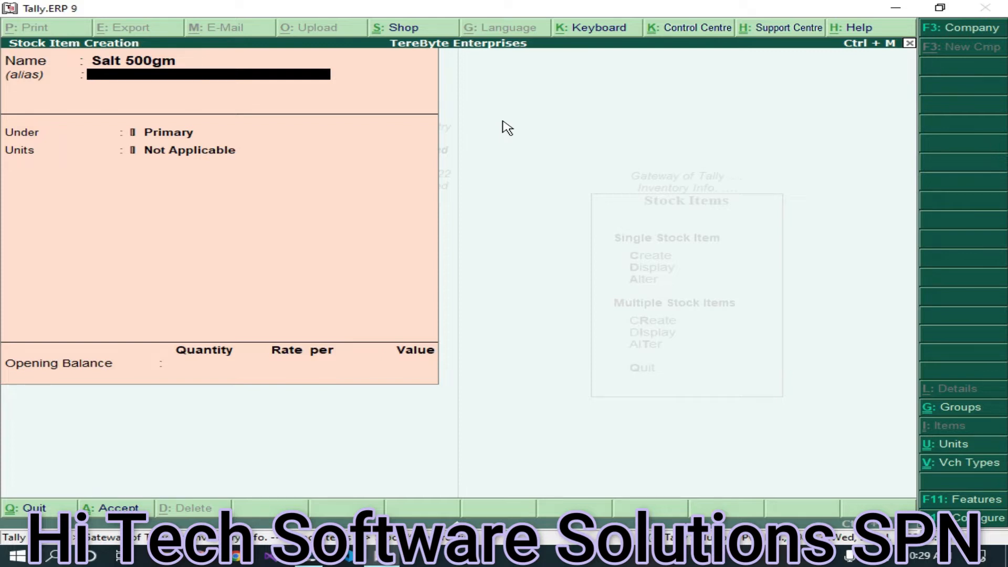
- Put Salt 500gm under the SALT group with kg units, no opening balance, and accept it
key("Return")
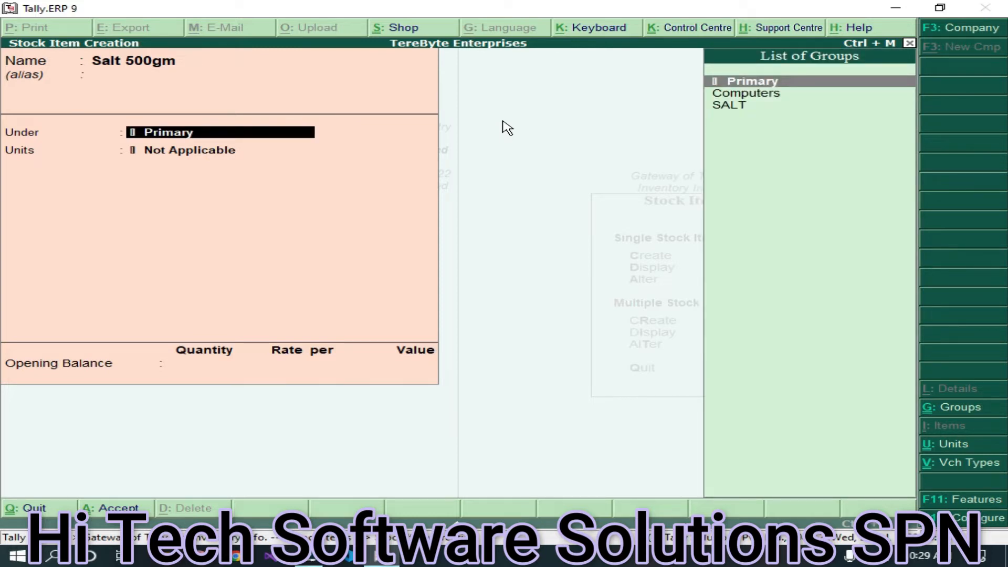
key("Down")
key("Down")
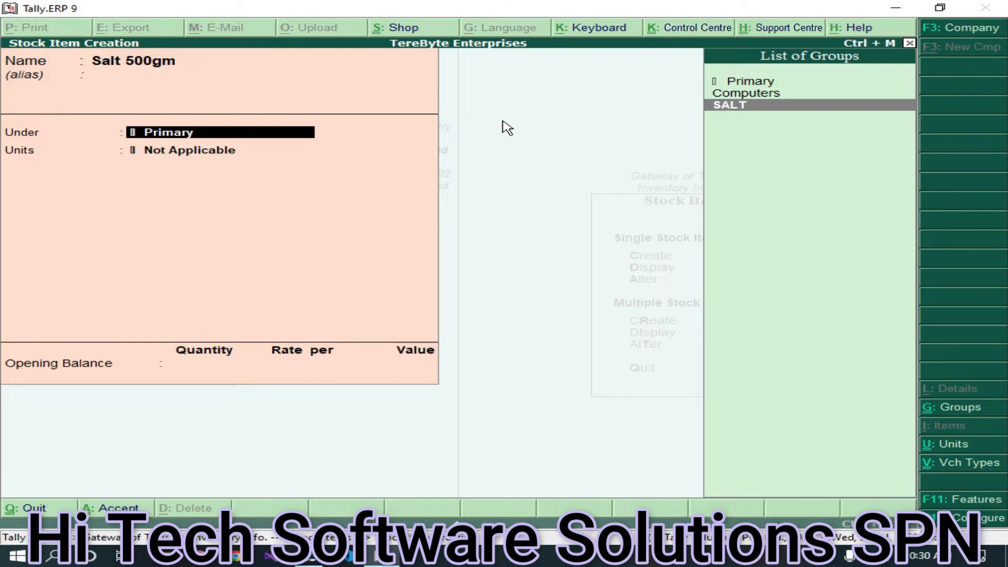
key("Return")
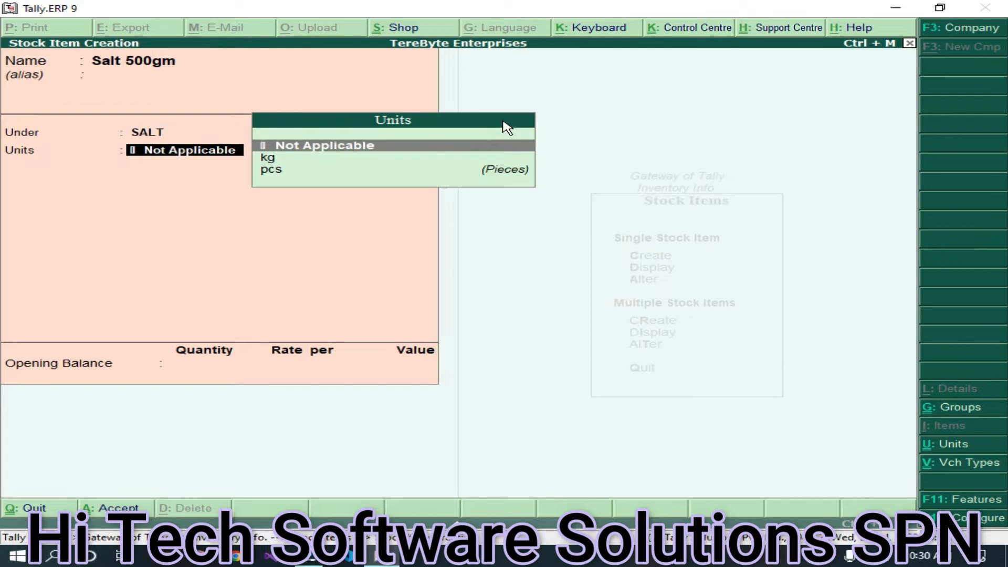
key("Down")
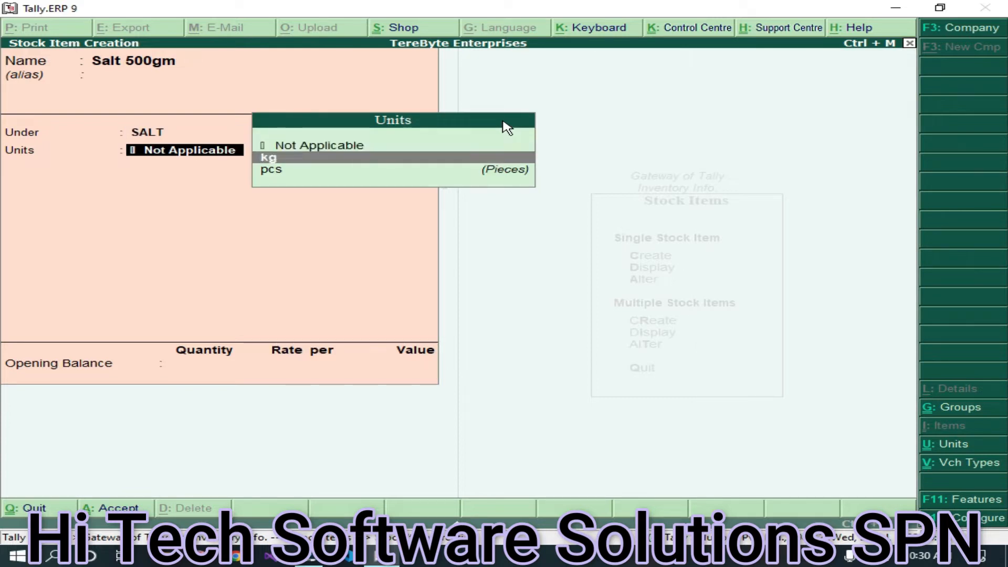
key("Return")
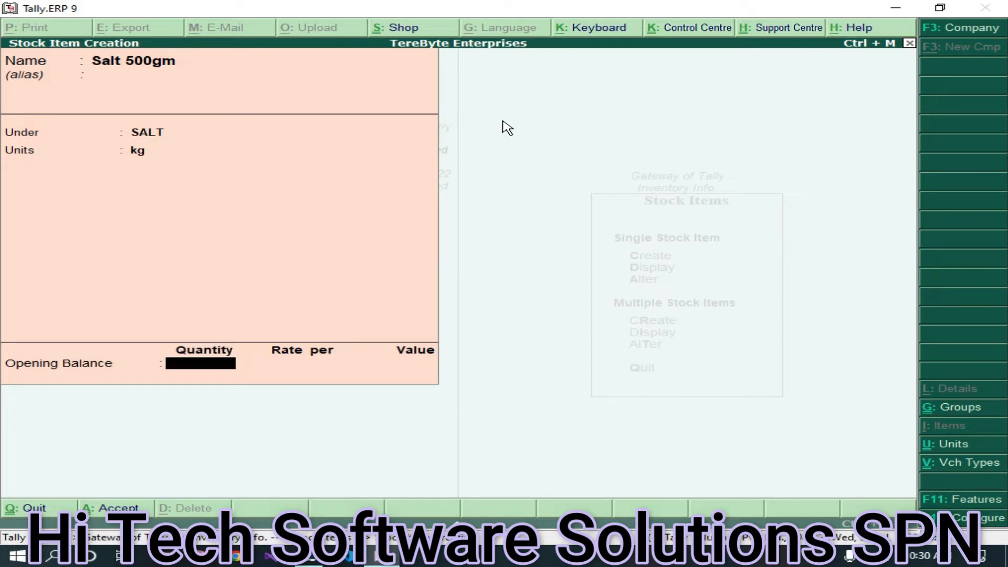
key("Return")
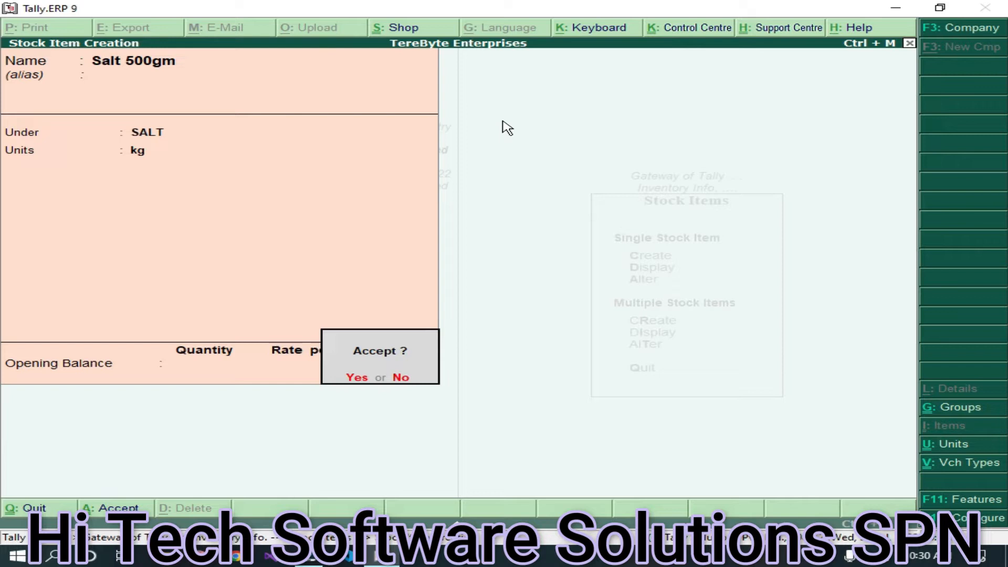
key("Return")
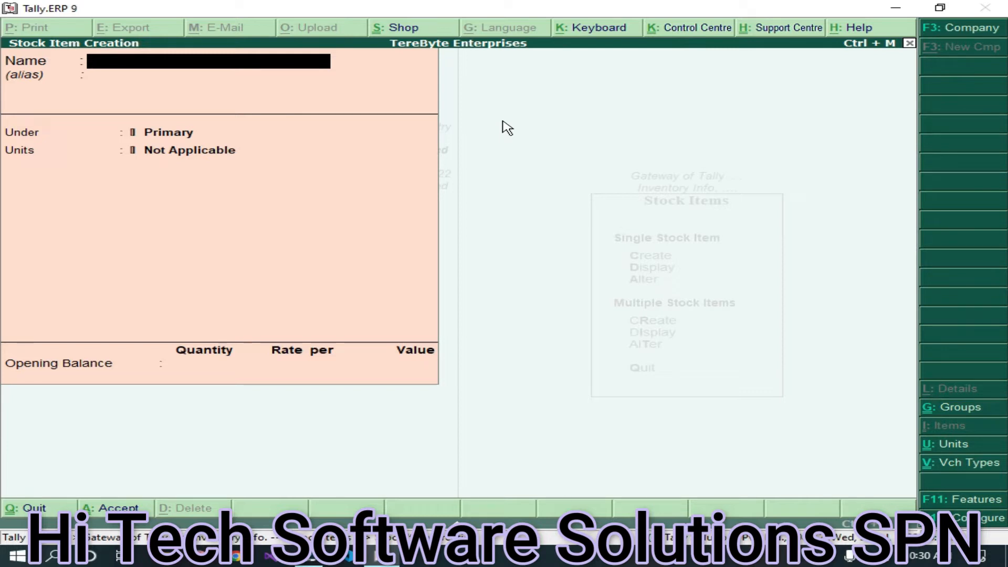
- Quit stock item creation and return to the Gateway of Tally
key("Escape")
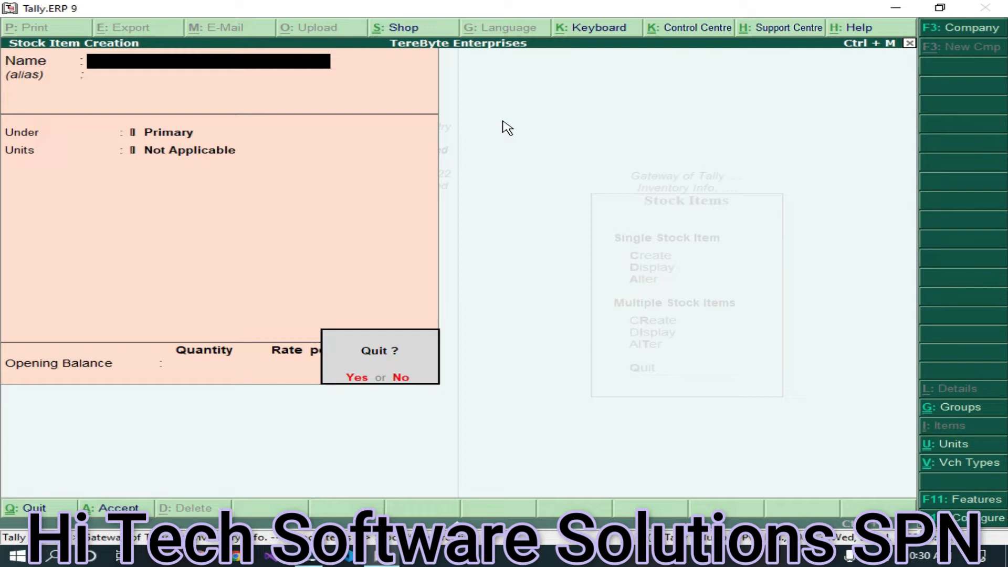
key("y")
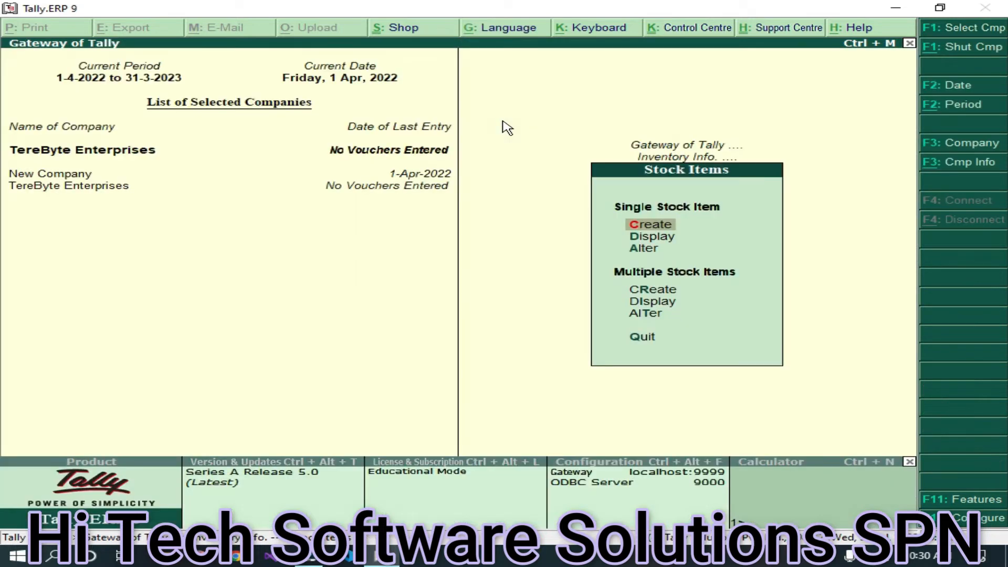
key("Escape")
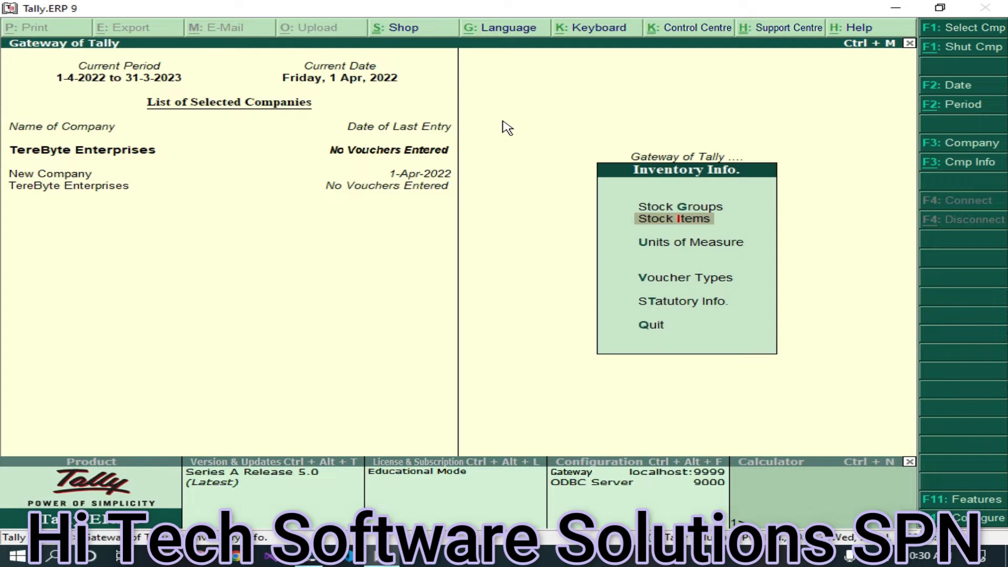
key("Escape")
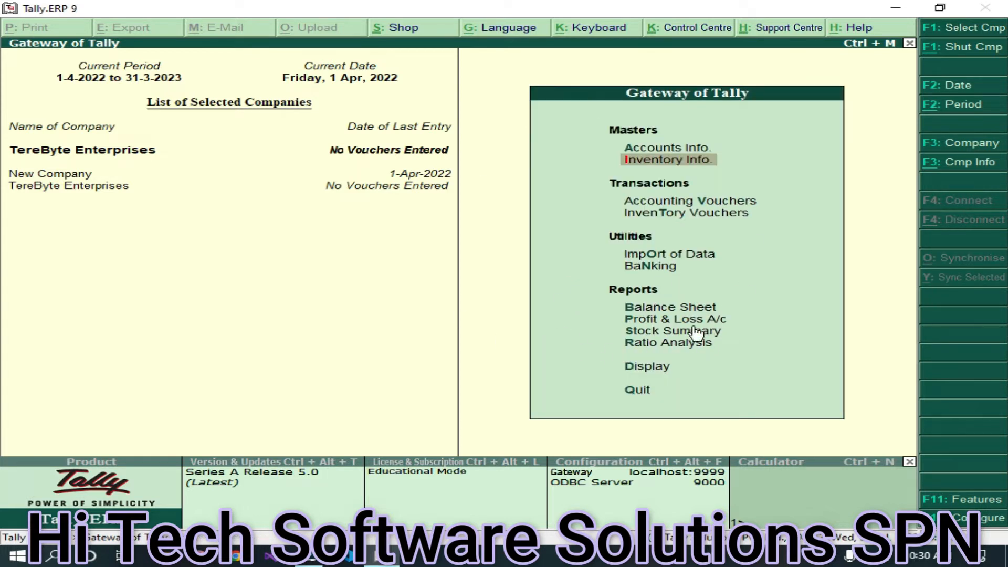
- Show the Stock Summary drilled into the Computers group: six items, 31 pcs, 88,350.00
left_click(636, 332)
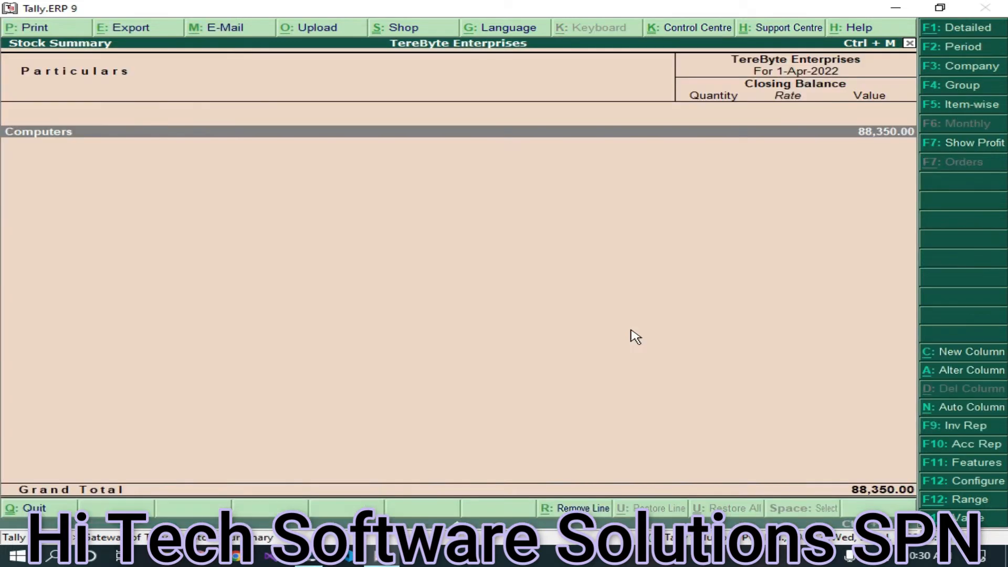
left_click(162, 131)
left_click(126, 136)
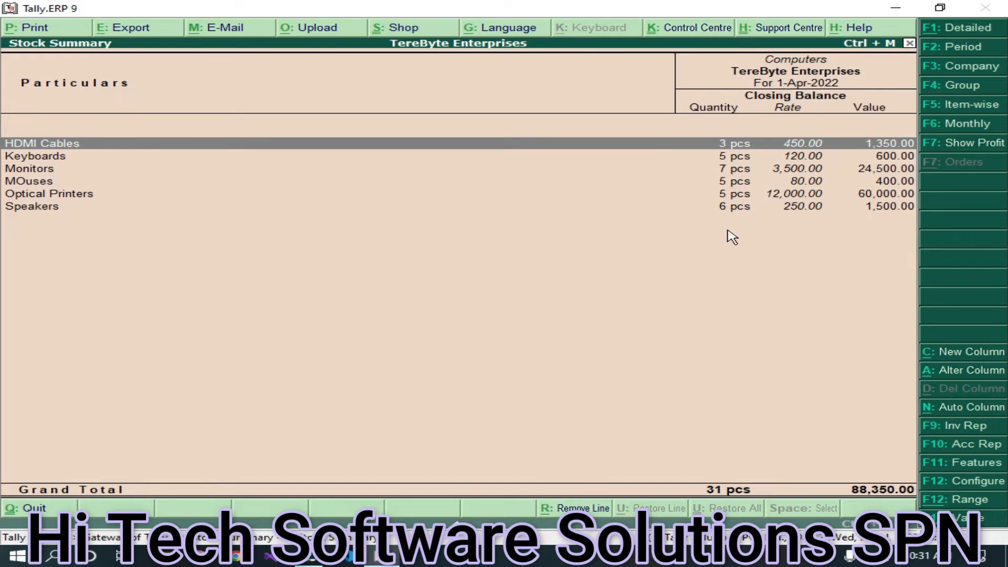
- Exit the Stock Summary report back to the Gateway of Tally
key("Escape")
key("Escape")
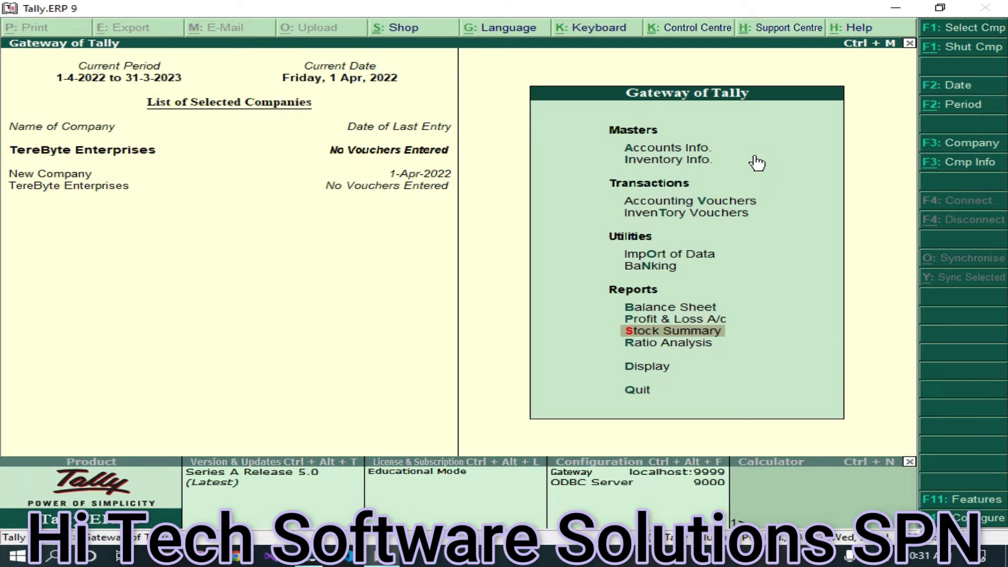
- Open Accounting Vouchers to get a blank Payment voucher No. 1 dated 1-Apr-2022
left_click(721, 203)
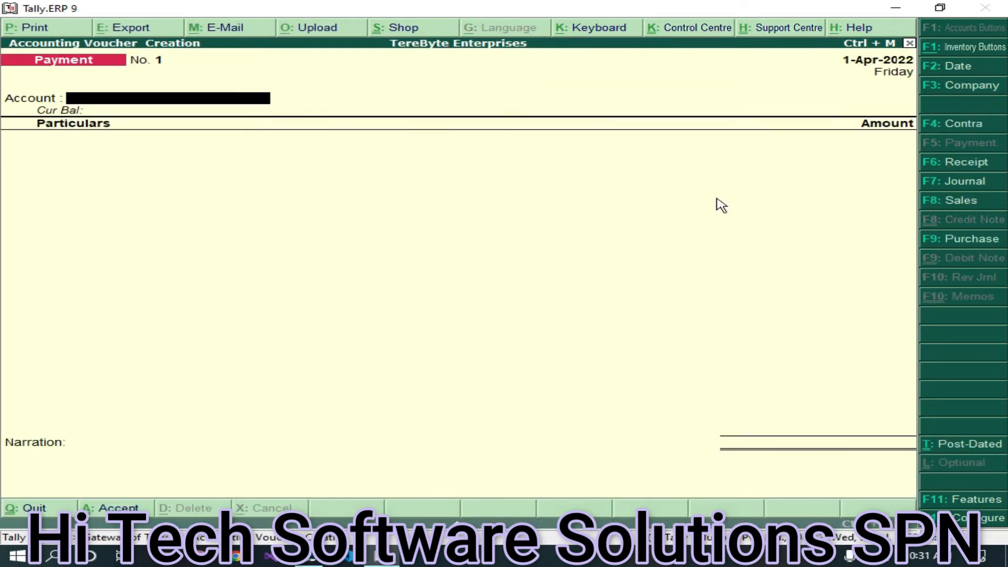
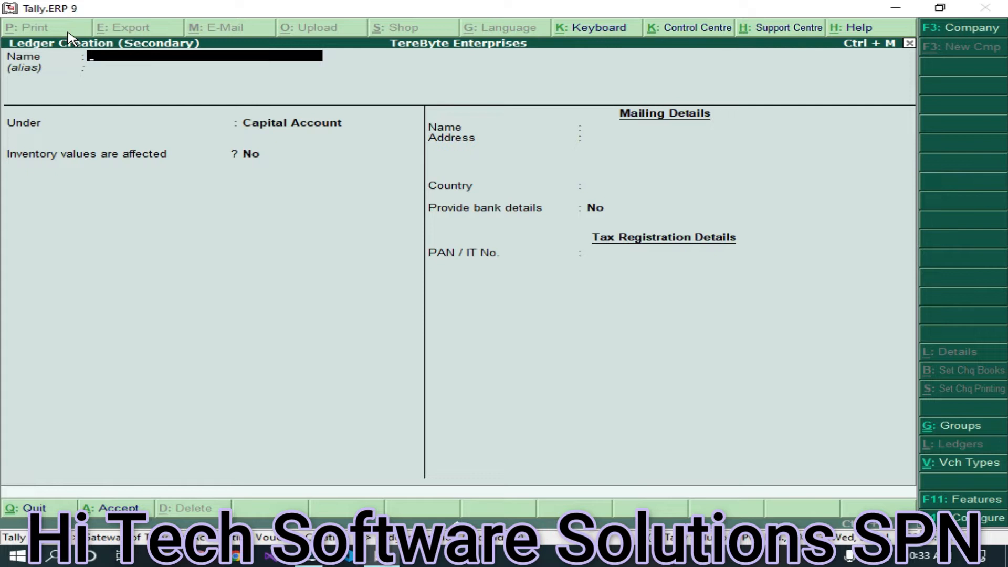
- Name the new ledger JUNIAID ENTERPRISES and advance to its Under group field
type("JUNIAID ENTERPRI")
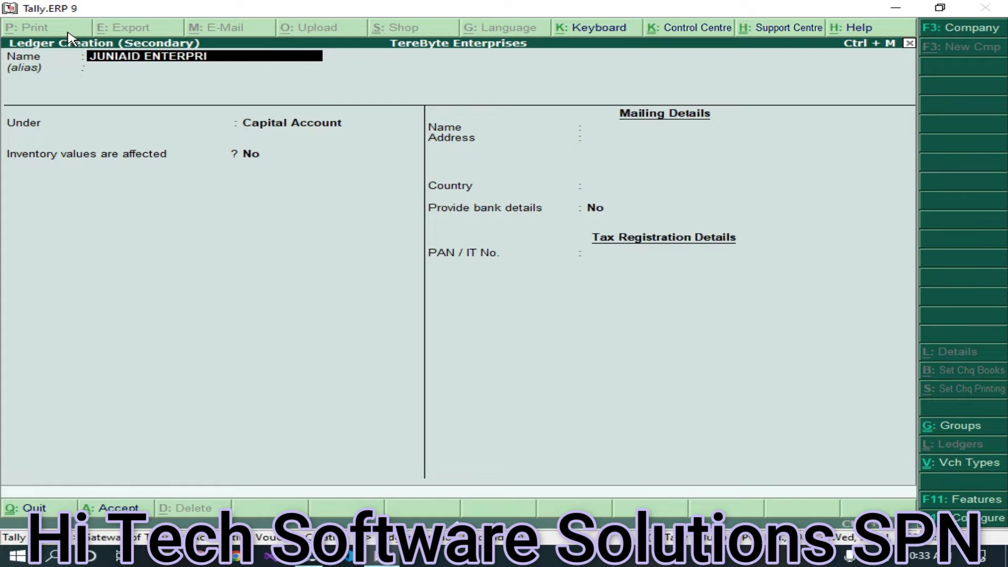
type("SES")
key("Return")
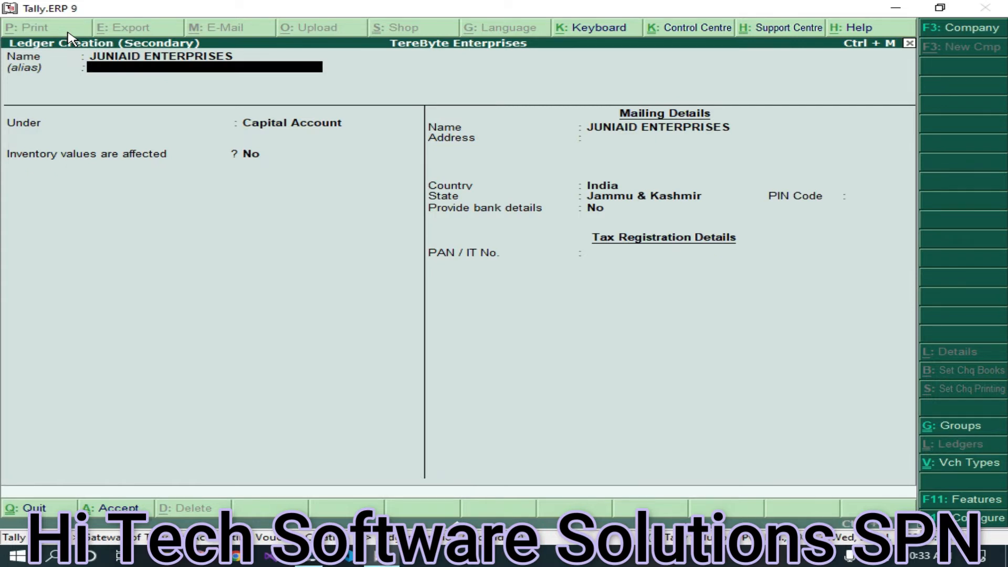
key("Return")
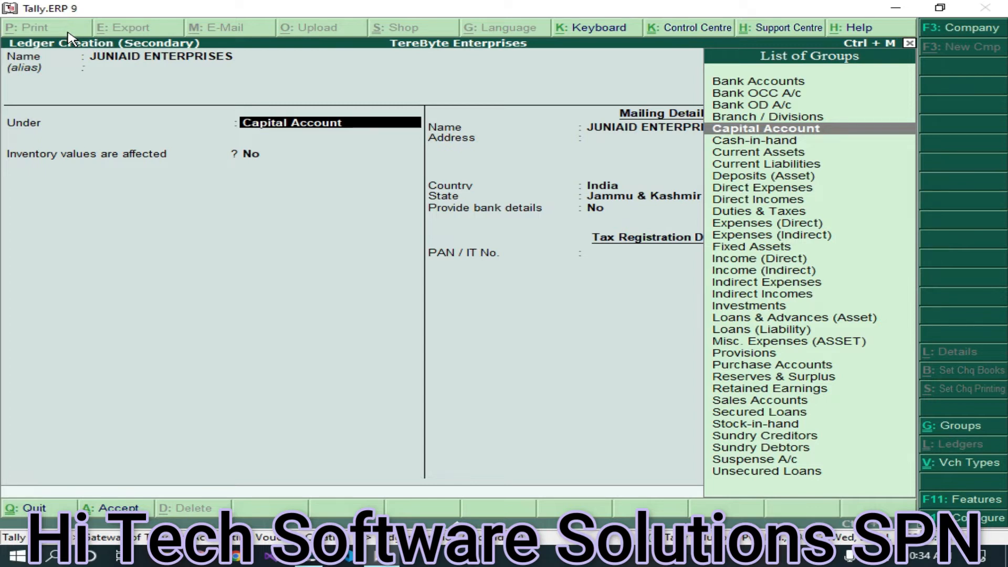
- Choose Sundry Creditors as the JUNIAID ENTERPRISES ledger's parent group
type("S")
key("Down")
key("Down")
key("Down")
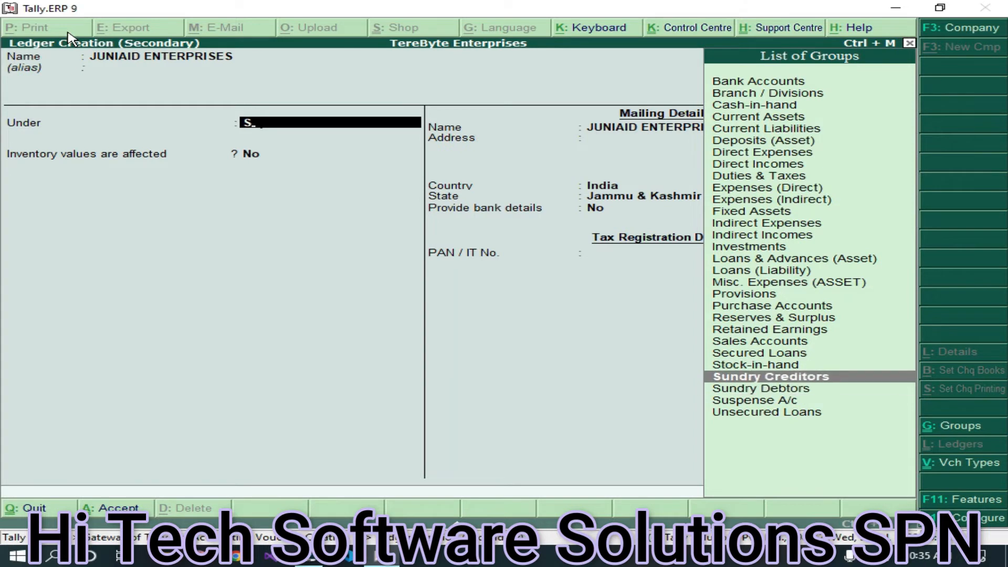
key("Return")
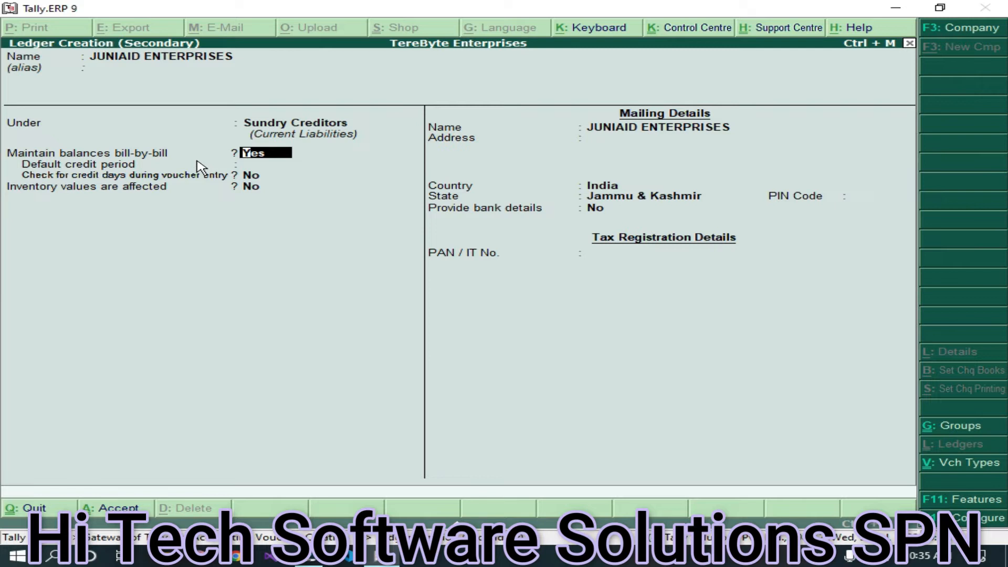
- Keep bill-by-bill on and enter address lines Shopian and Srinagar, keeping India and Jammu & Kashmir
key("Return")
key("Return")
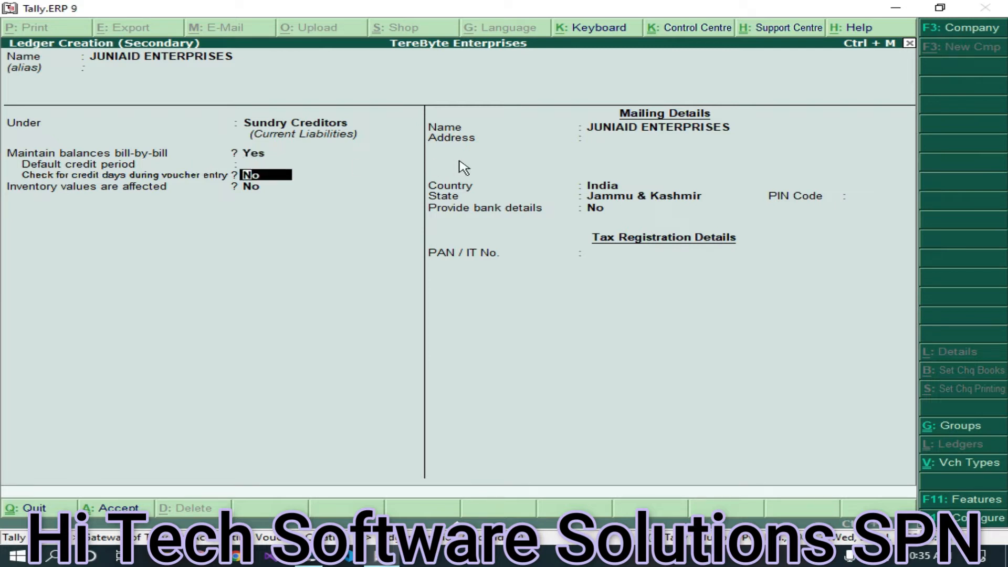
key("Return")
key("Return")
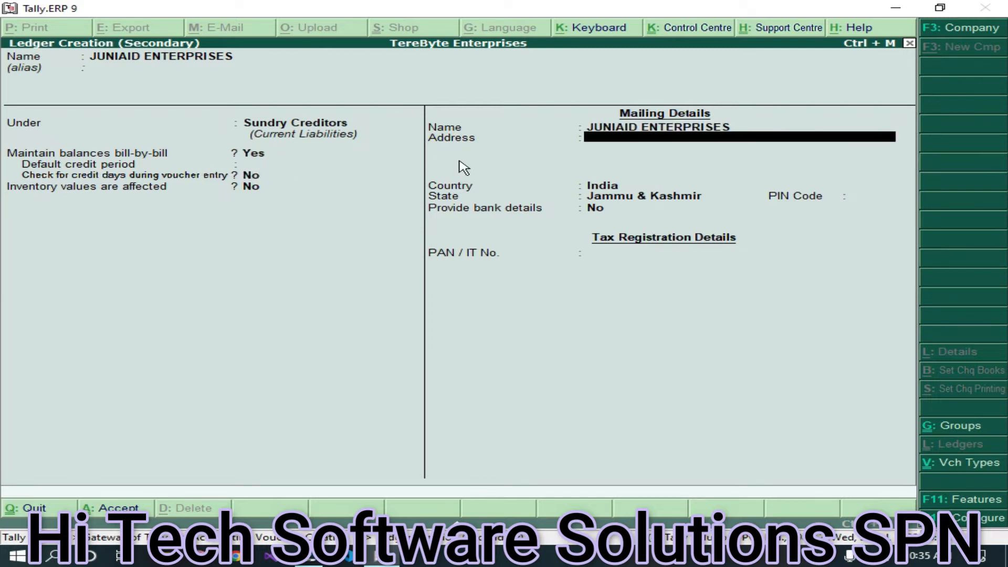
type("Shopian")
key("Return")
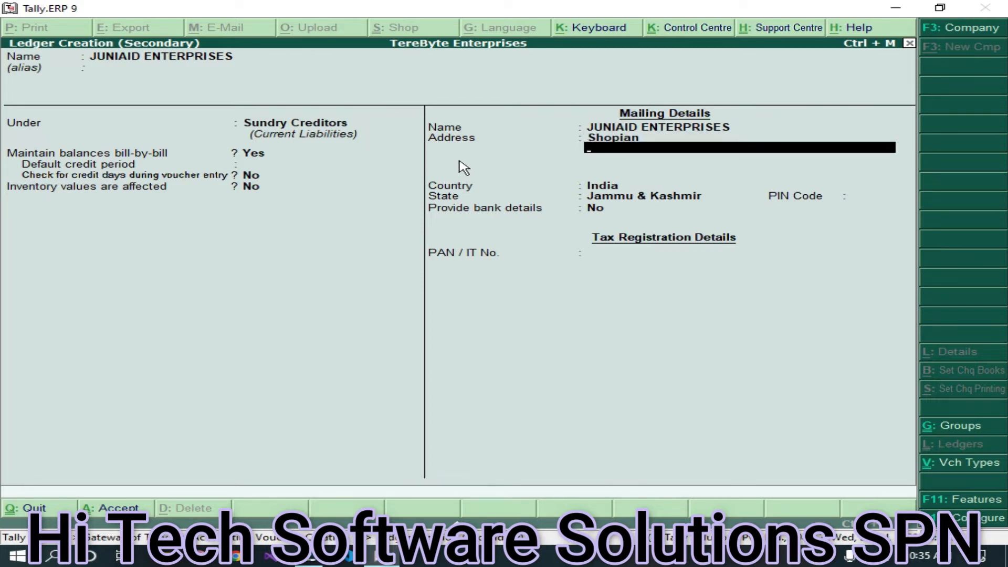
type("Srinagar")
key("Return")
key("Return")
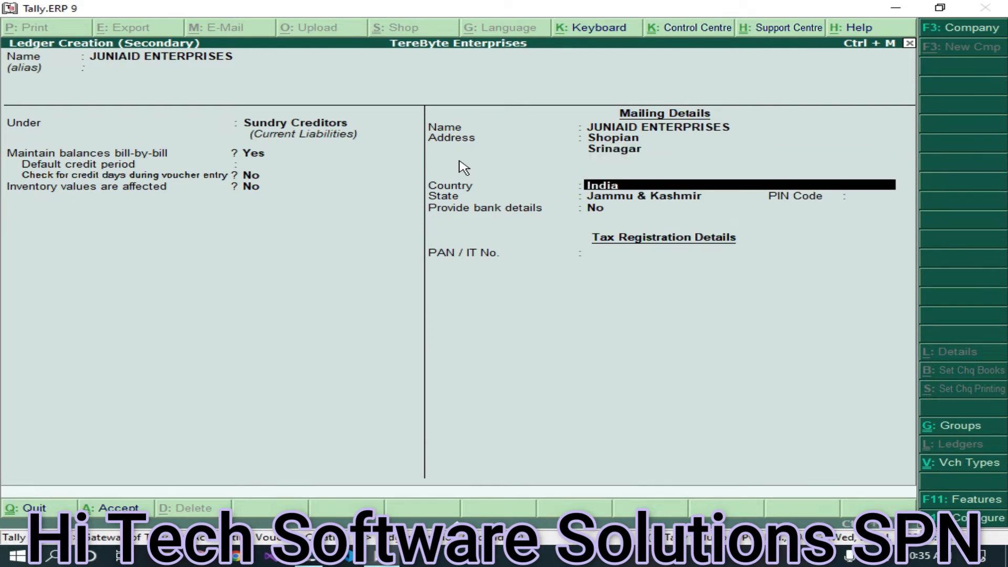
key("Return")
key("Return")
type("1923003")
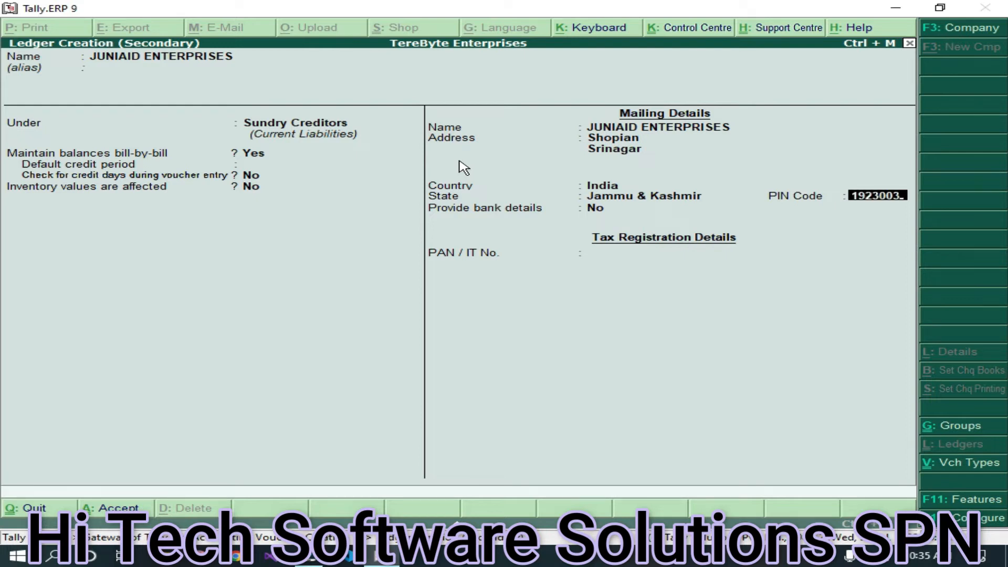
key("Return")
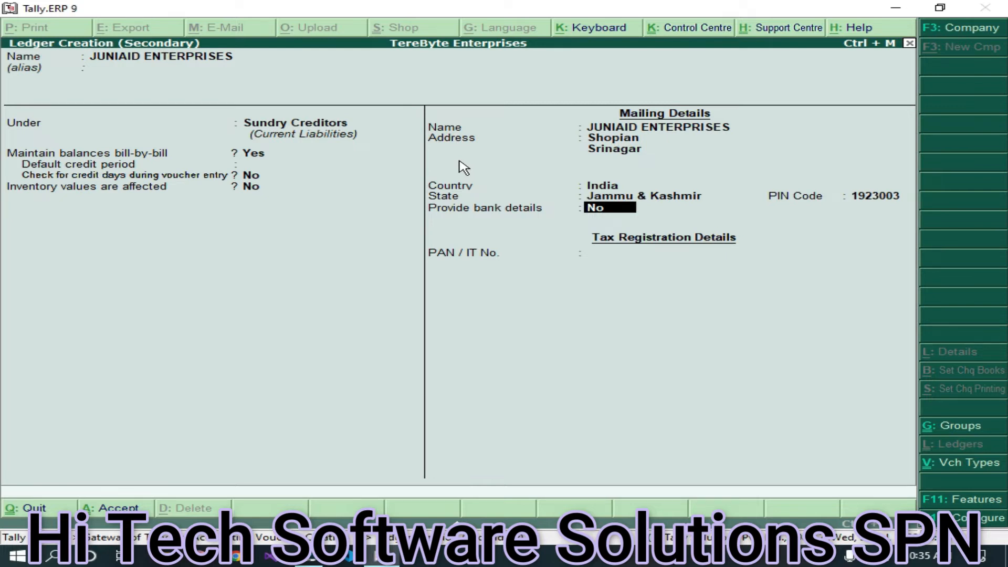
key("Return")
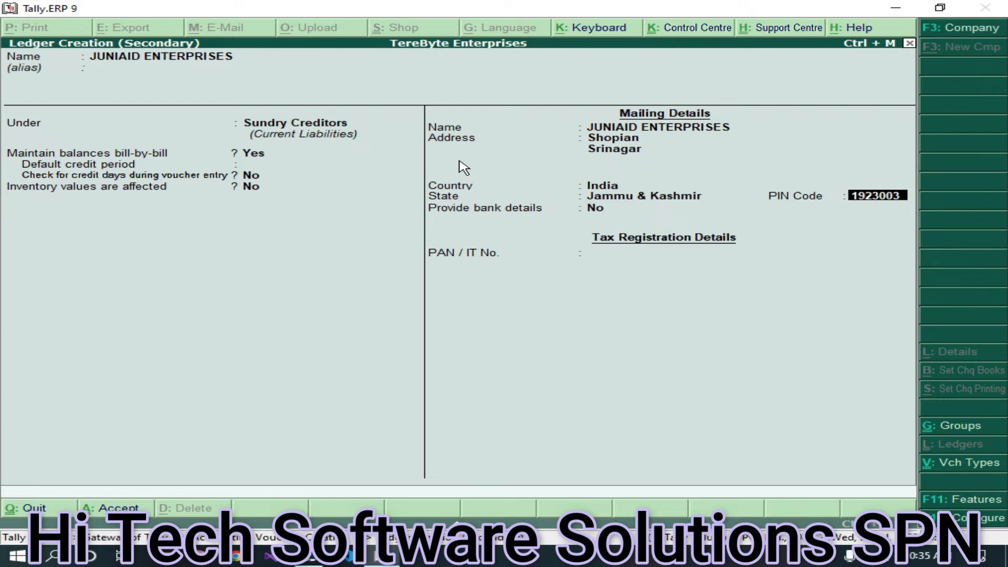
type("1111111111")
key("BackSpace")
key("BackSpace")
key("BackSpace")
key("BackSpace")
key("BackSpace")
key("BackSpace")
key("BackSpace")
key("BackSpace")
key("BackSpace")
key("BackSpace")
key("BackSpace")
key("BackSpace")
key("BackSpace")
key("BackSpace")
key("BackSpace")
key("BackSpace")
key("BackSpace")
key("BackSpace")
key("BackSpace")
key("BackSpace")
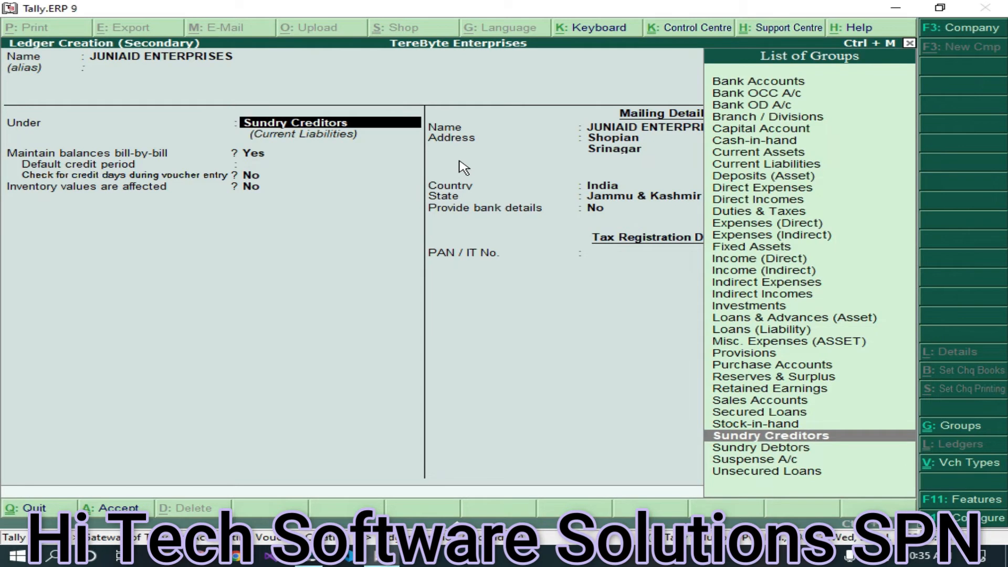
key("Return")
key("Return")
key("Return")
key("Return")
key("Return")
key("Return")
key("Return")
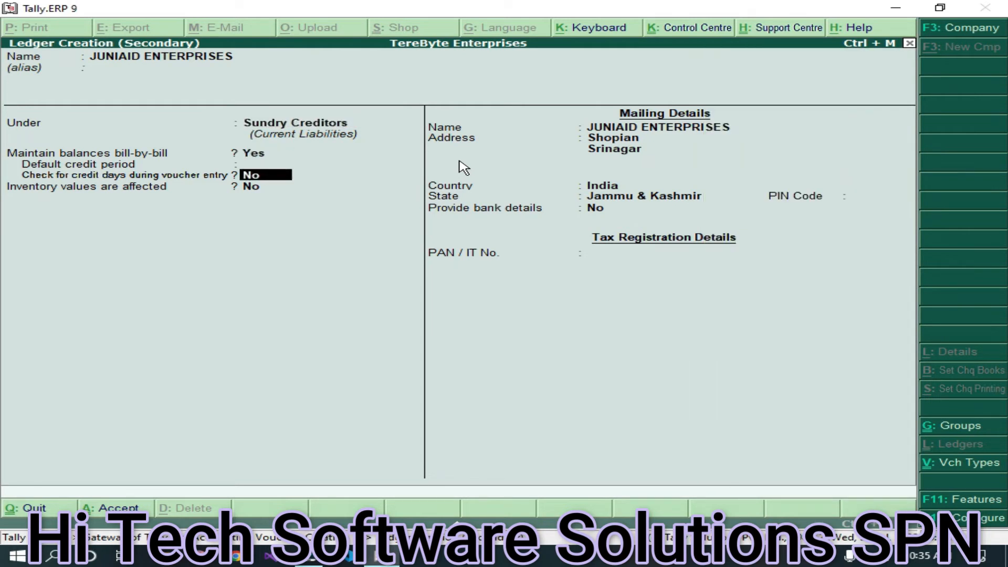
key("Return")
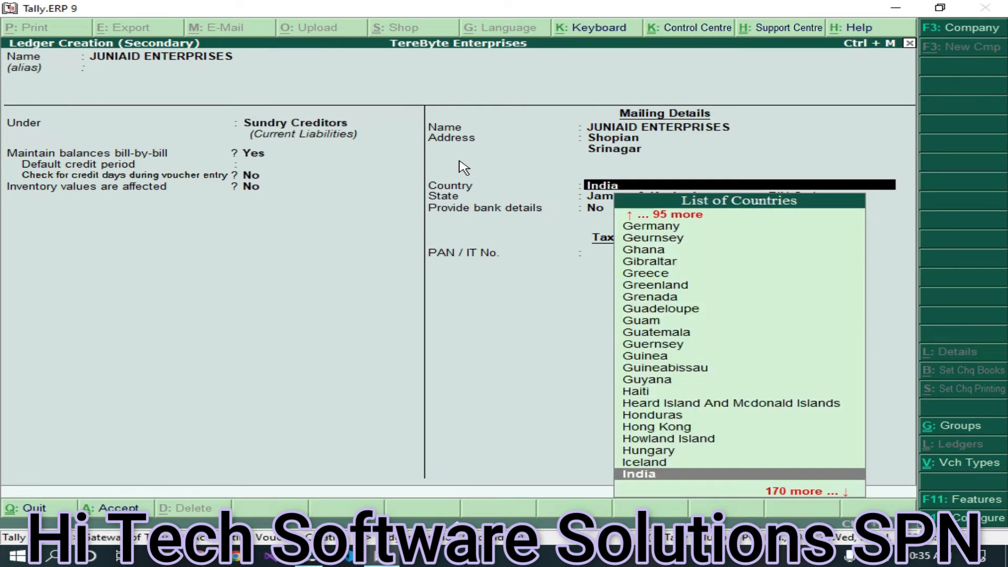
key("Return")
key("Return")
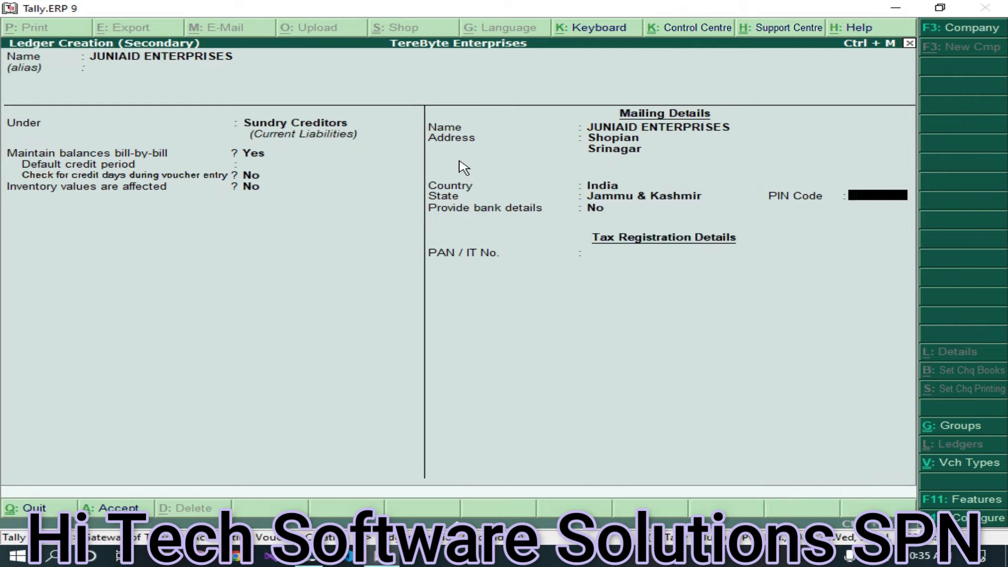
type("192303")
key("Return")
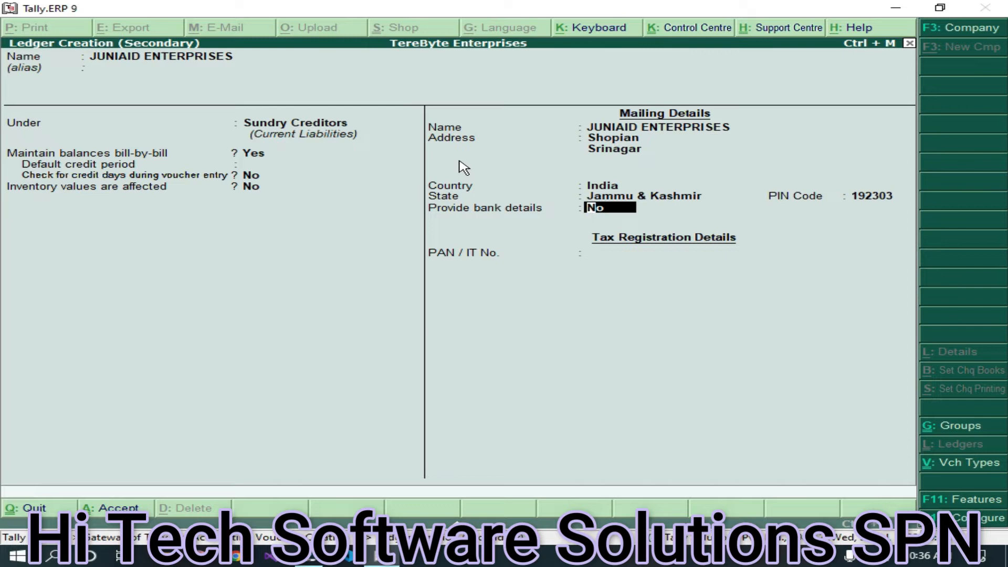
key("Return")
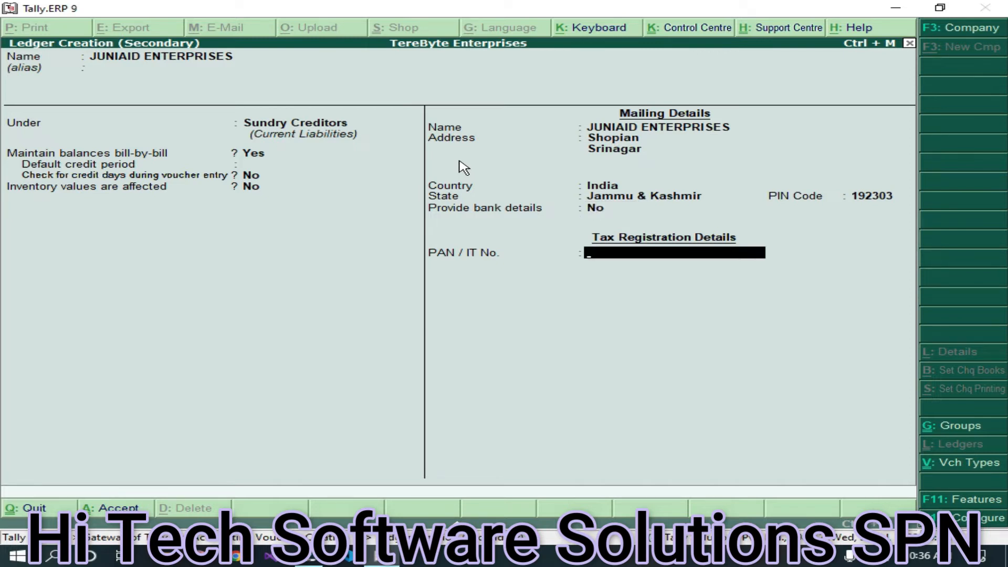
- Save the JUNIAID ENTERPRISES ledger and leave Party Details to return to voucher No. 1
key("ctrl+a")
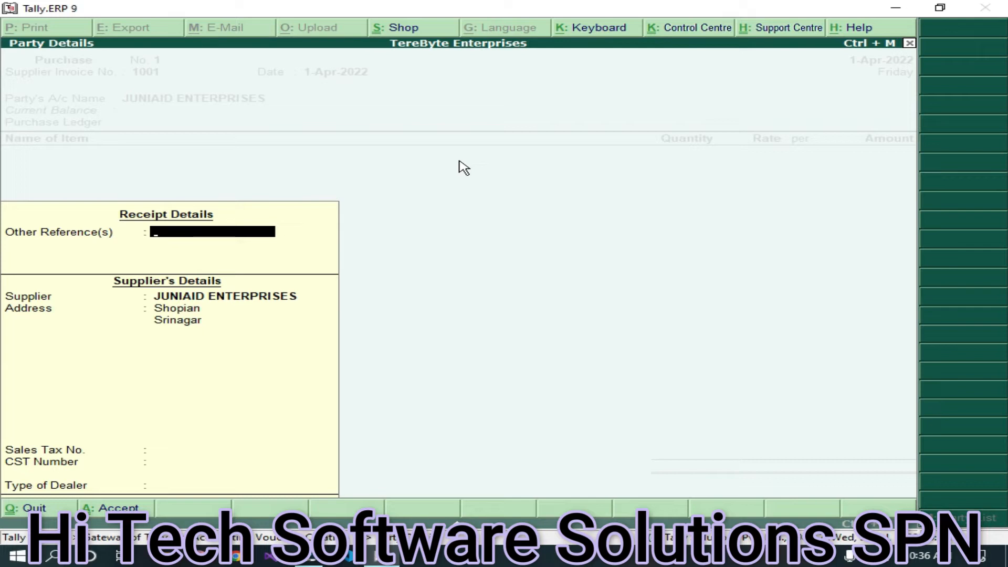
key("Escape")
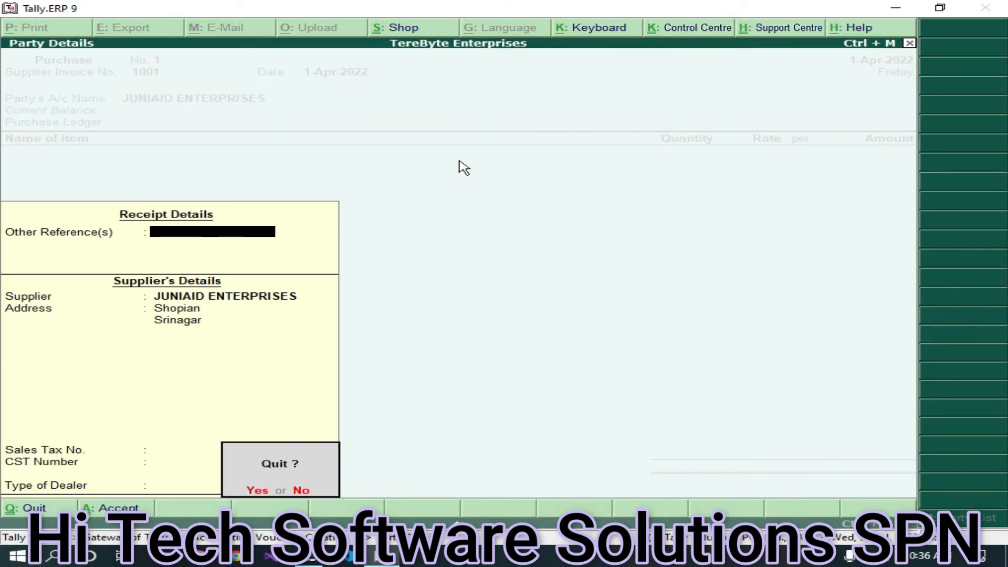
key("y")
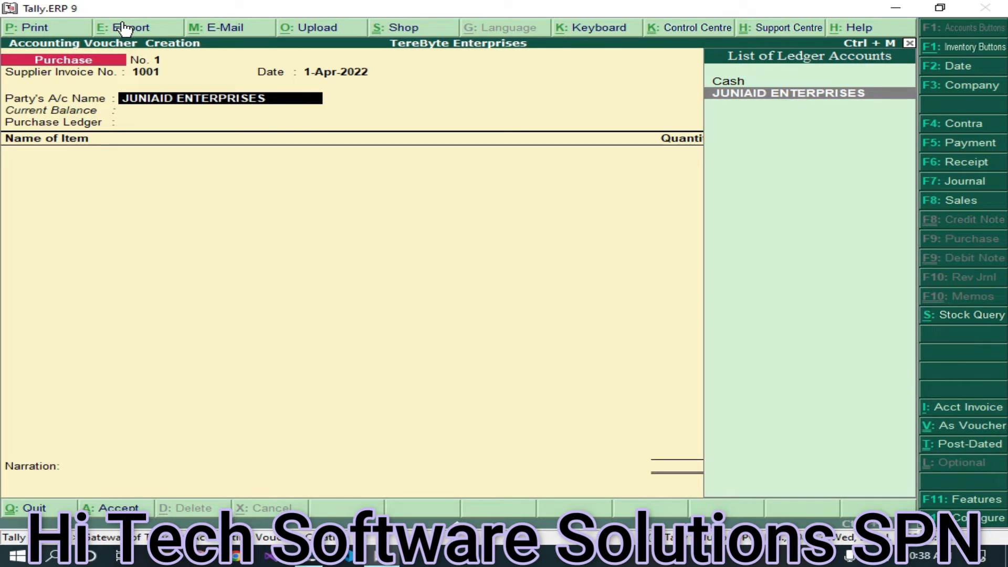
- Pick Cash as the party account and enter 120 in the party details
key("Up")
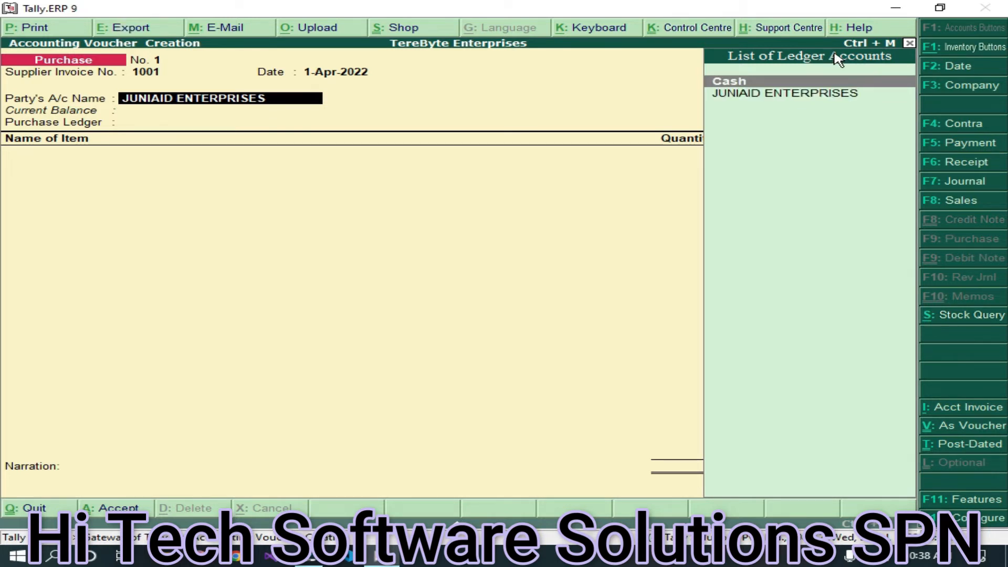
key("Return")
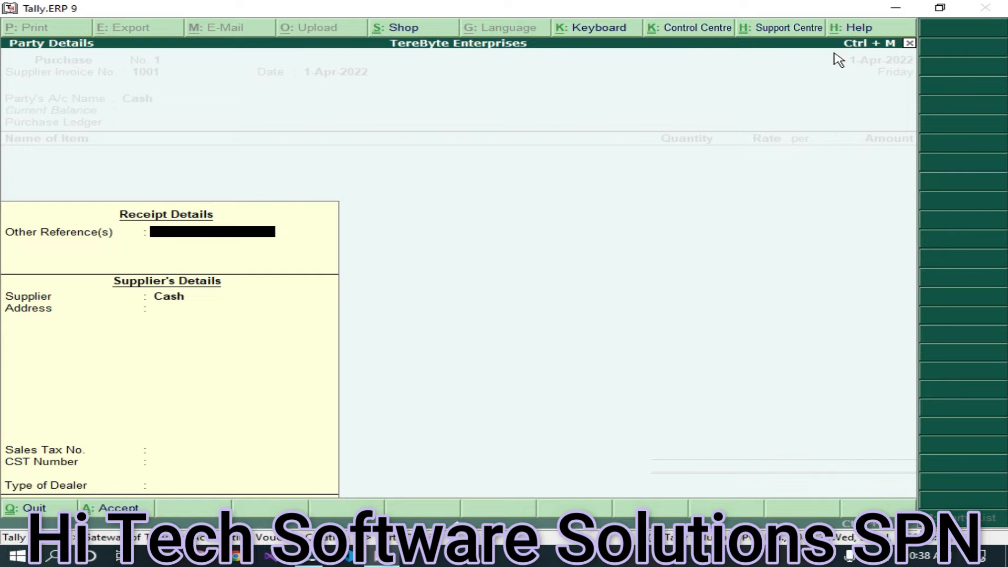
type("120")
key("Return")
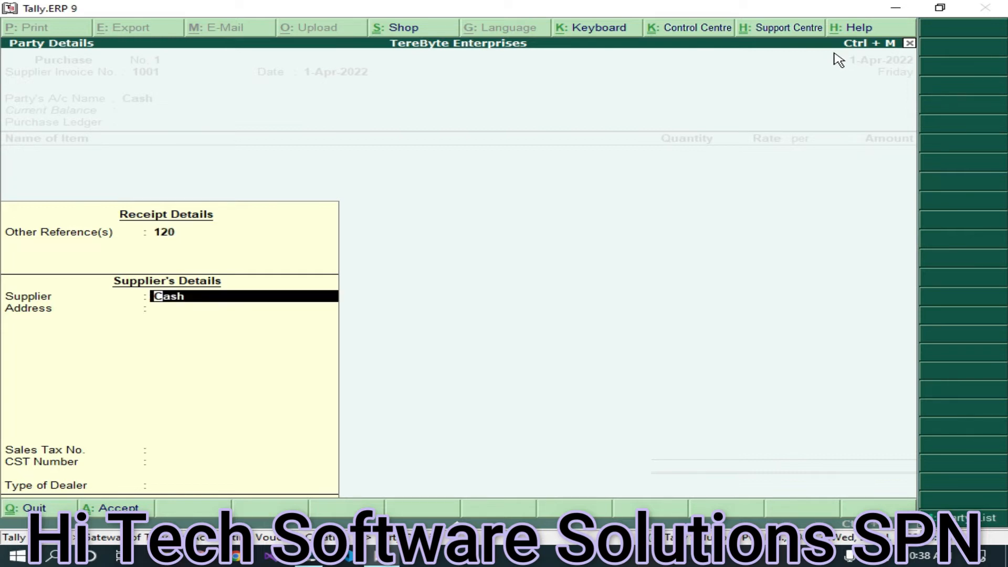
key("Return")
- Enter the supplier address Shopian, Srinagar and accept the party details
type("Shooian")
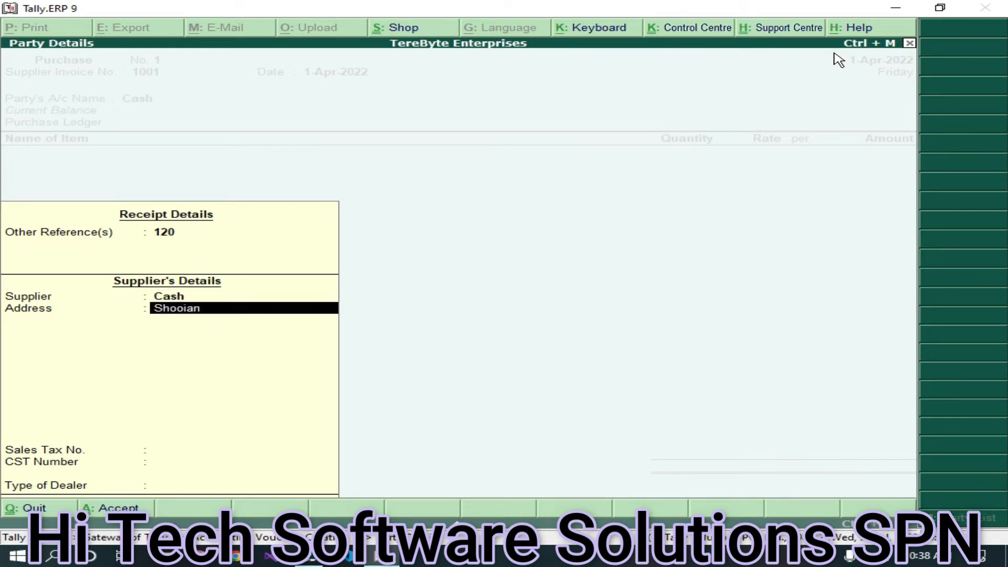
key("BackSpace")
key("BackSpace")
key("BackSpace")
key("BackSpace")
type("pian")
key("Return")
type("Srinagar")
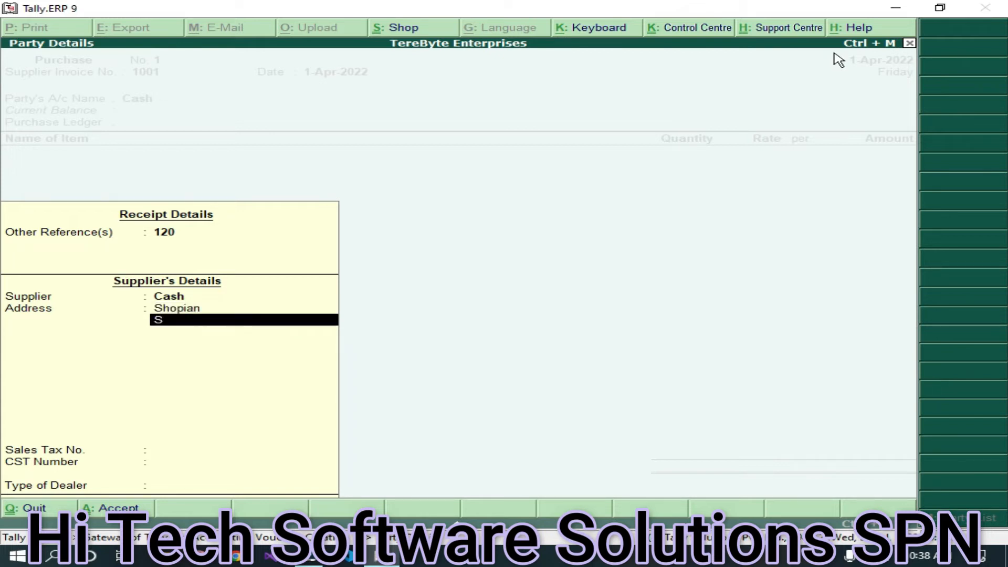
key("Return")
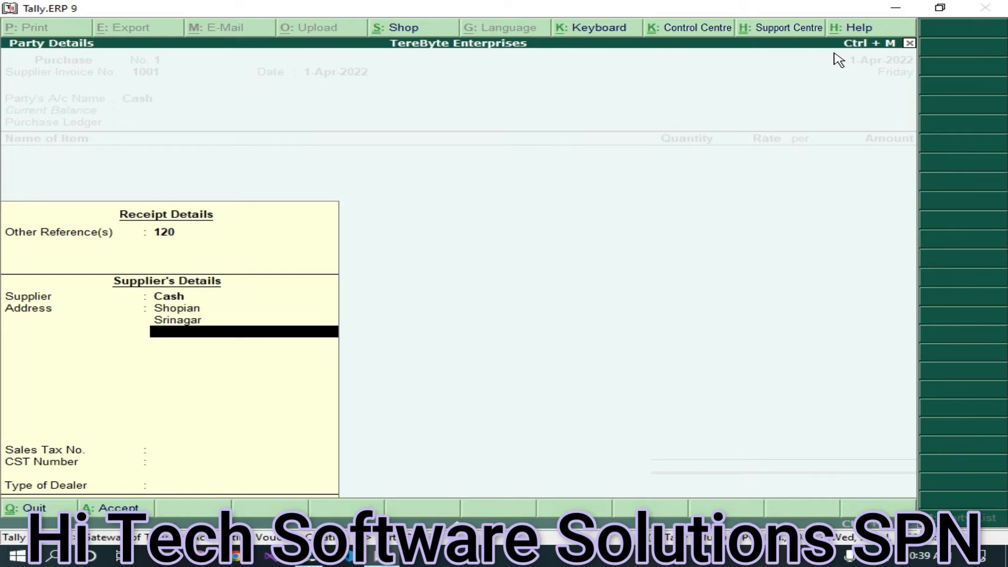
key("Return")
key("Return")
key("Return")
key("Return")
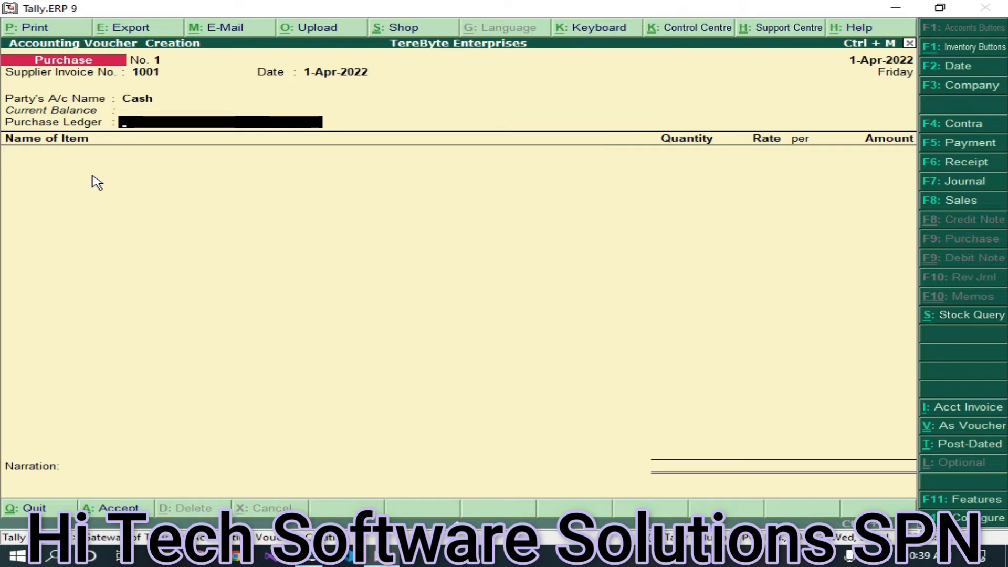
key("alt+c")
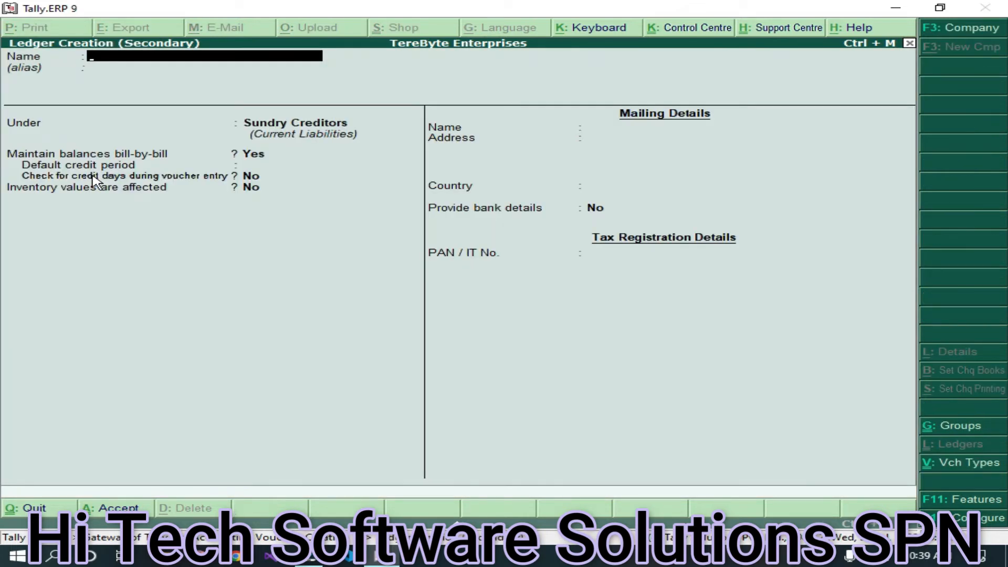
- Create and save a Purchase Acc ledger under Purchase Accounts
type("Purchase Acc")
key("Return")
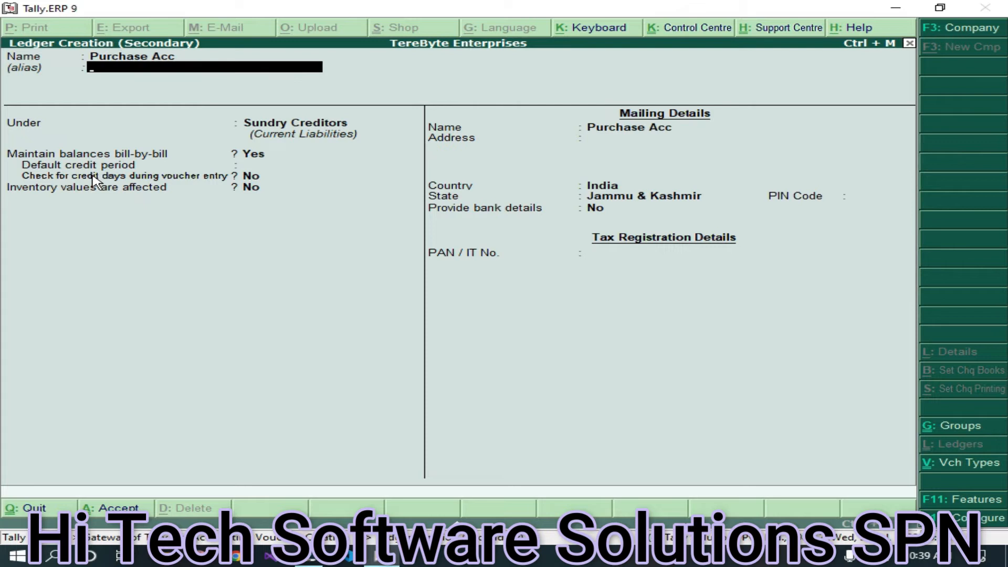
key("Return")
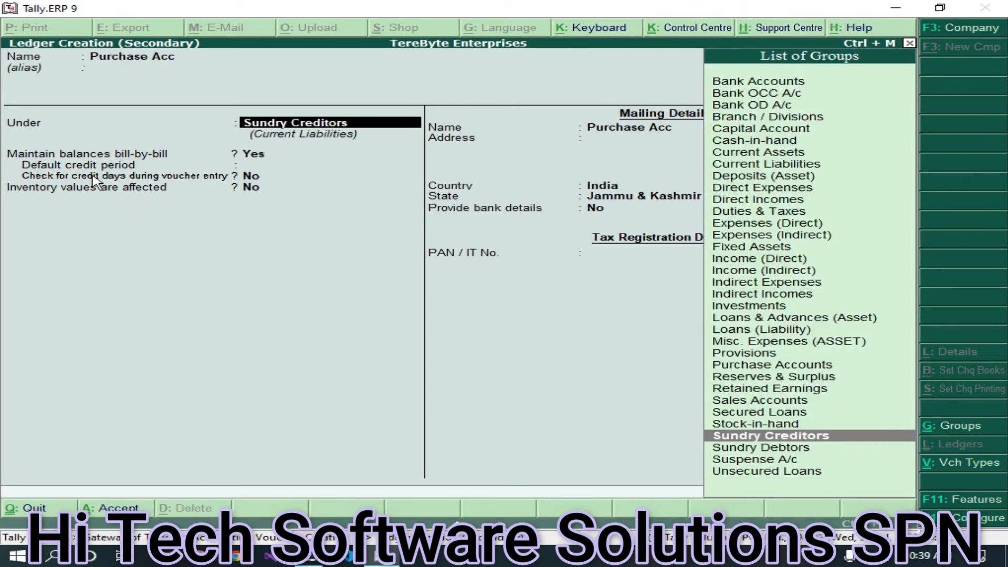
type("Purc")
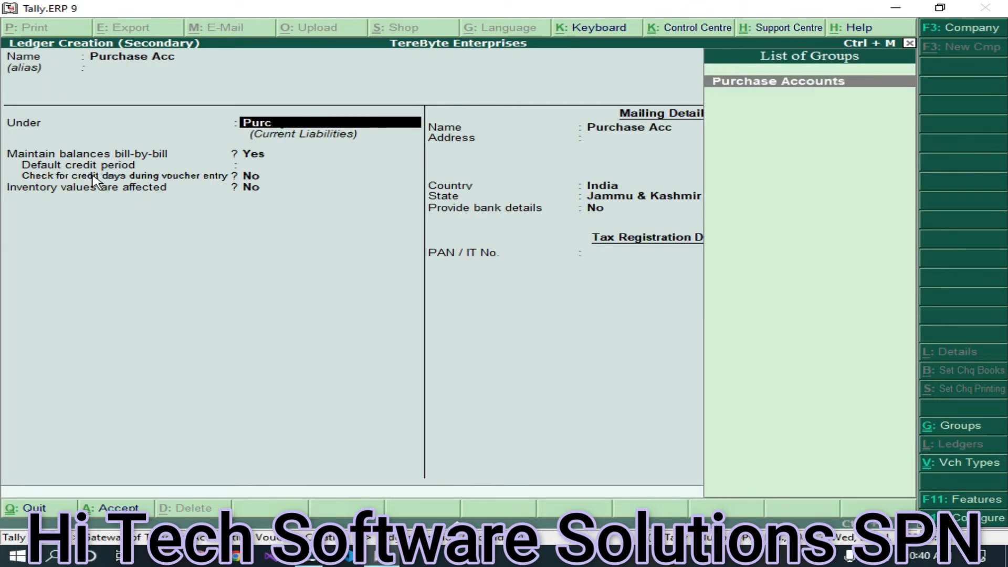
key("Return")
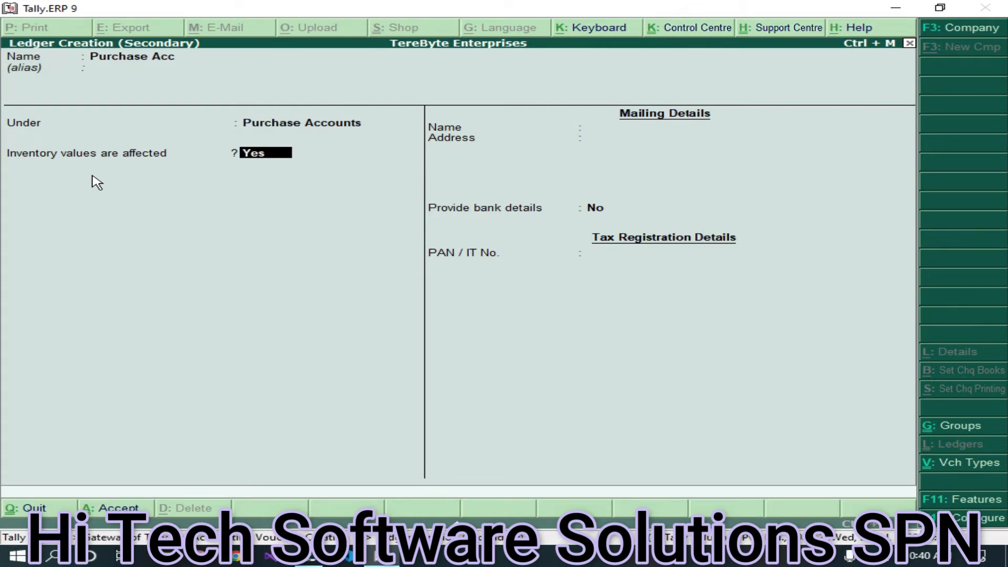
key("ctrl+a")
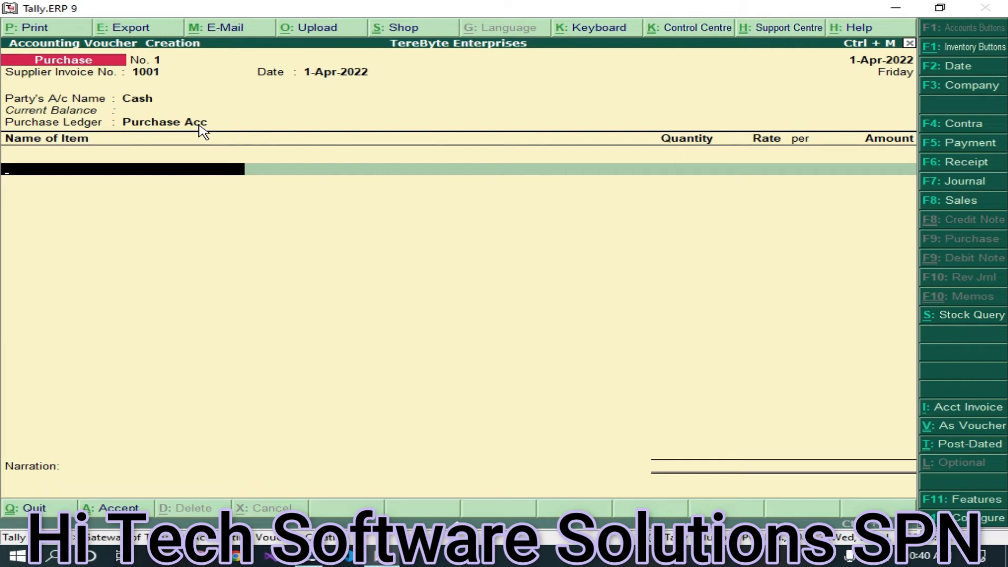
- Choose Optical Printers from the stock items for the first line, then back out to re-pick it
key("space")
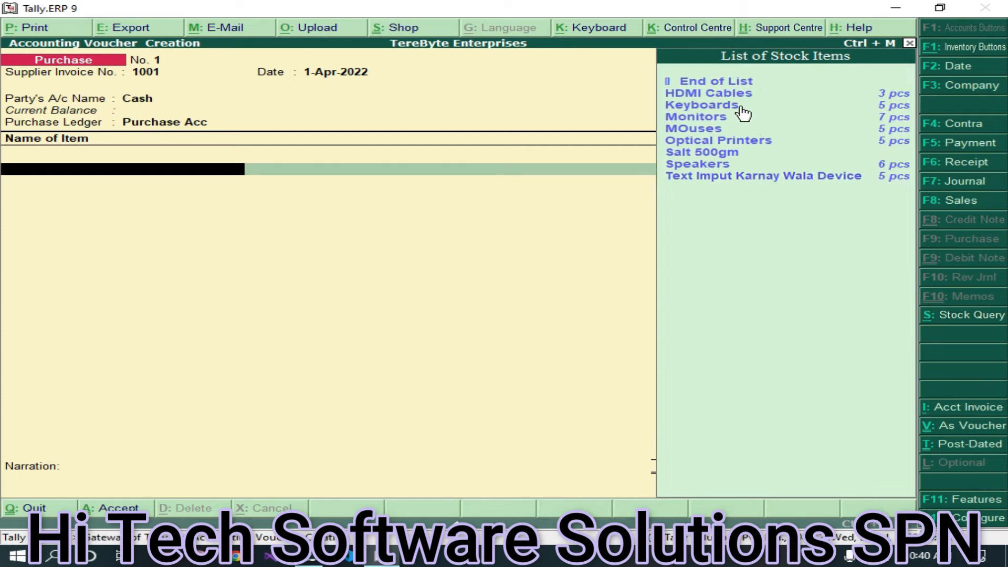
left_click(771, 142)
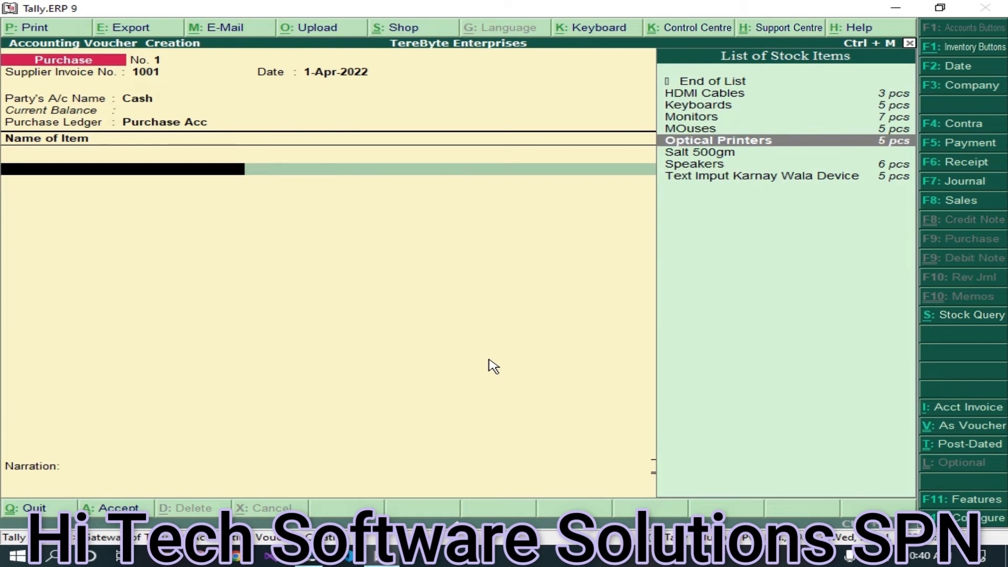
key("Return")
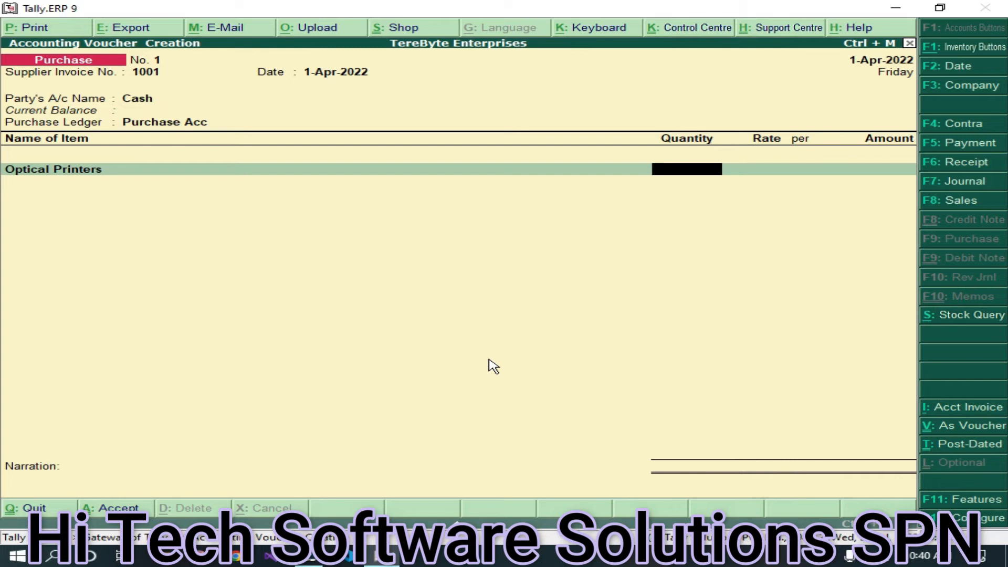
key("BackSpace")
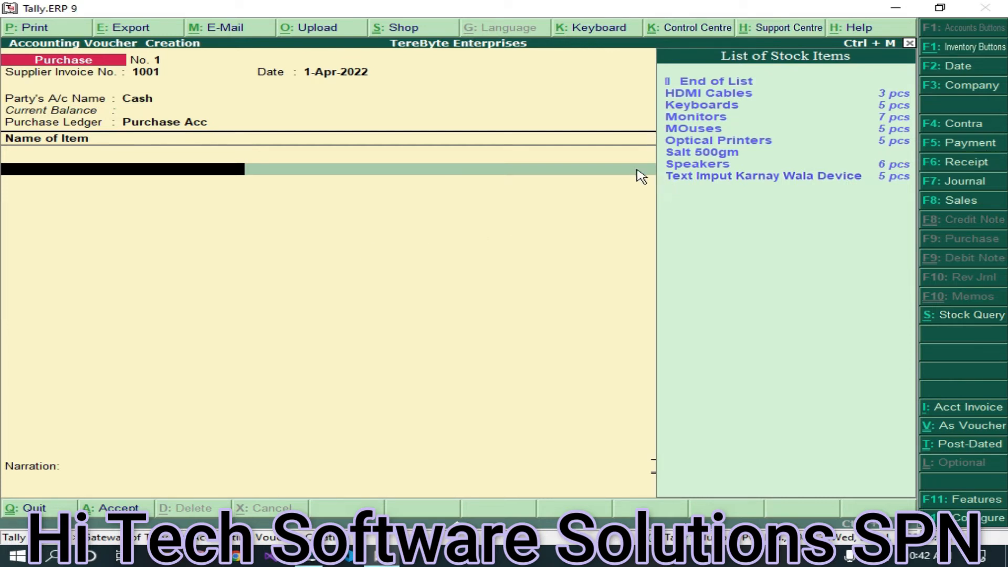
- Add Optical Printers as the first line: 5 pcs at 11,500.00, totalling 57,500.00
left_click(732, 142)
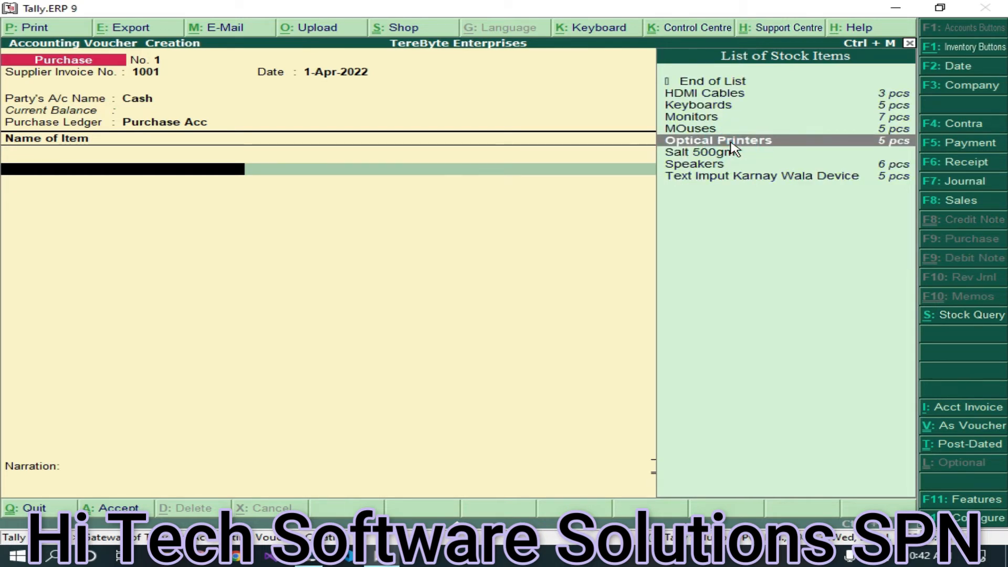
left_click(732, 142)
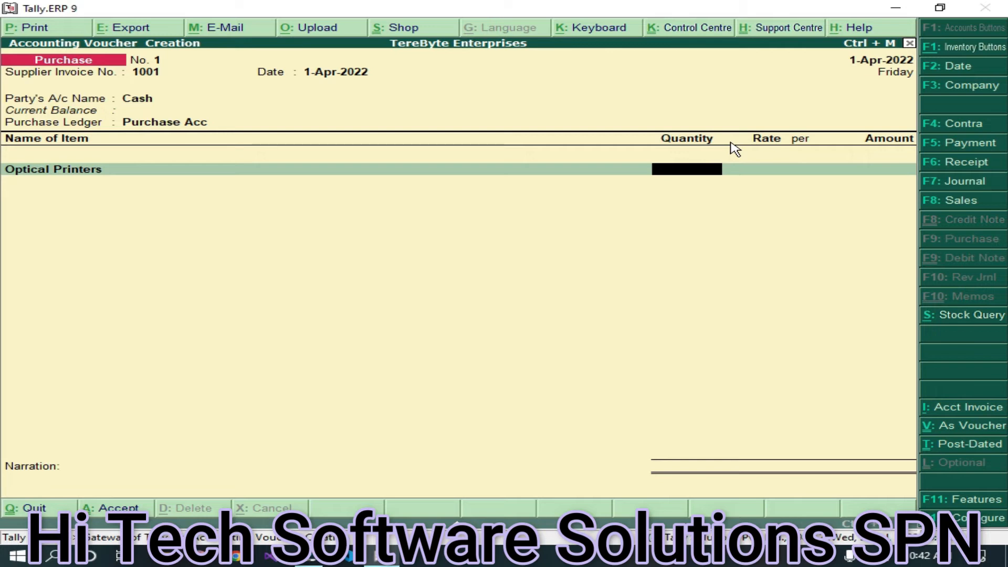
type("5")
key("Return")
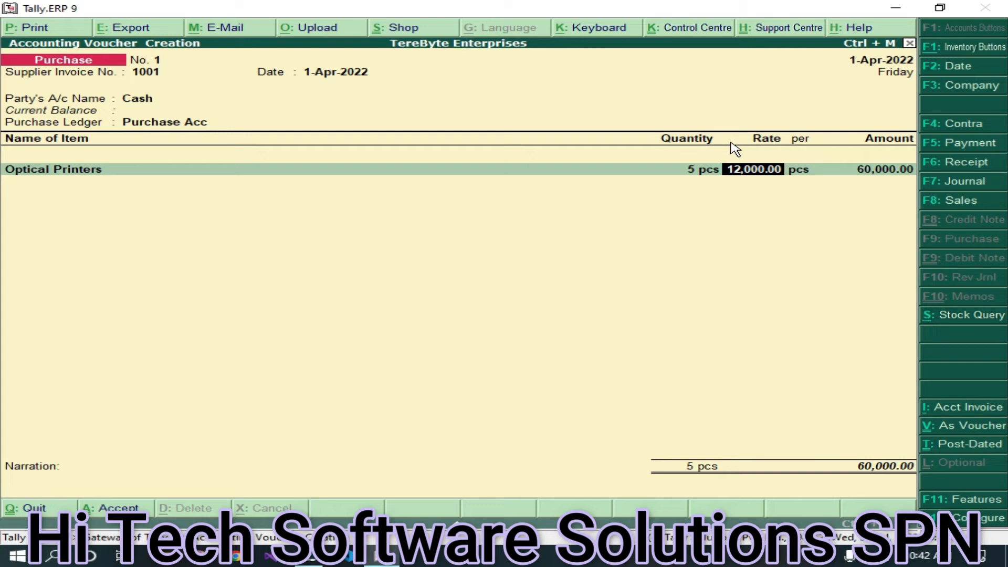
type("11500")
key("Return")
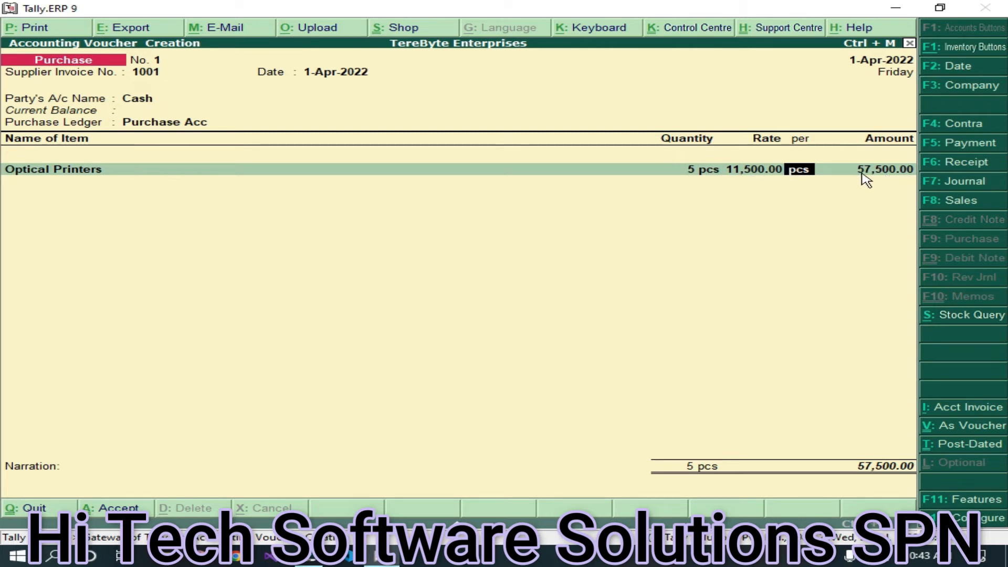
key("Return")
key("Return")
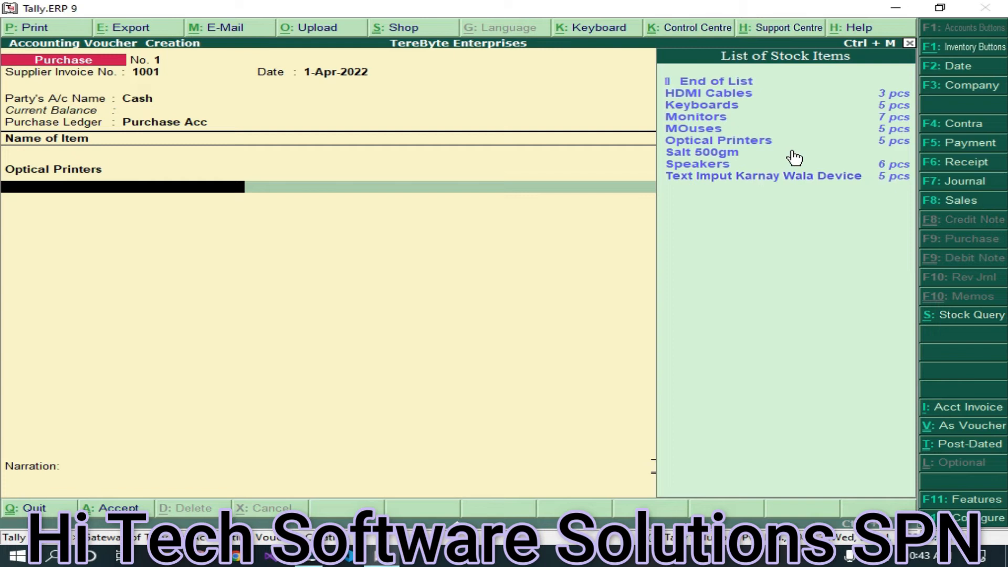
left_click(761, 105)
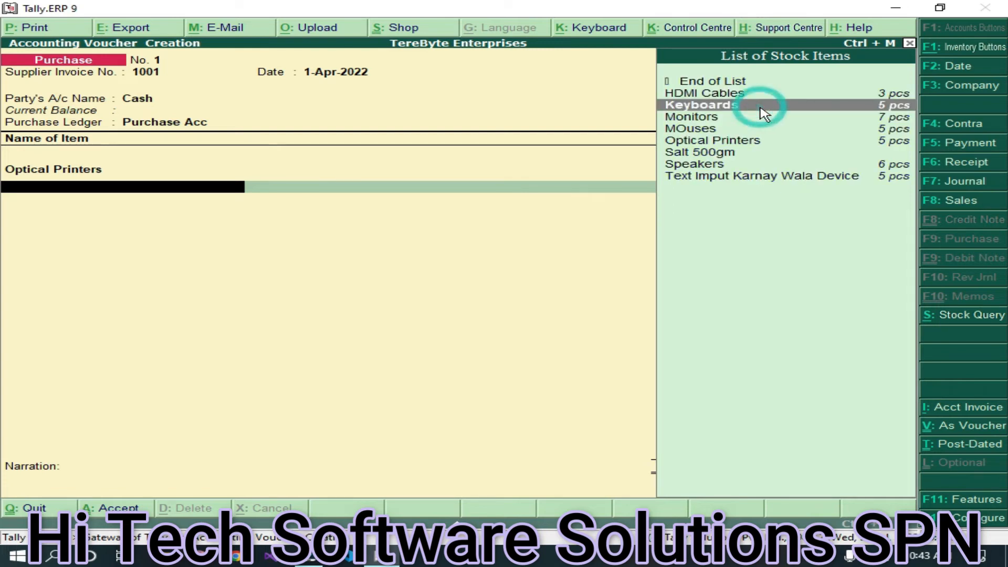
- Add Keyboards as the second line, 10 pcs at 140.00, then end the item list
left_click(894, 110)
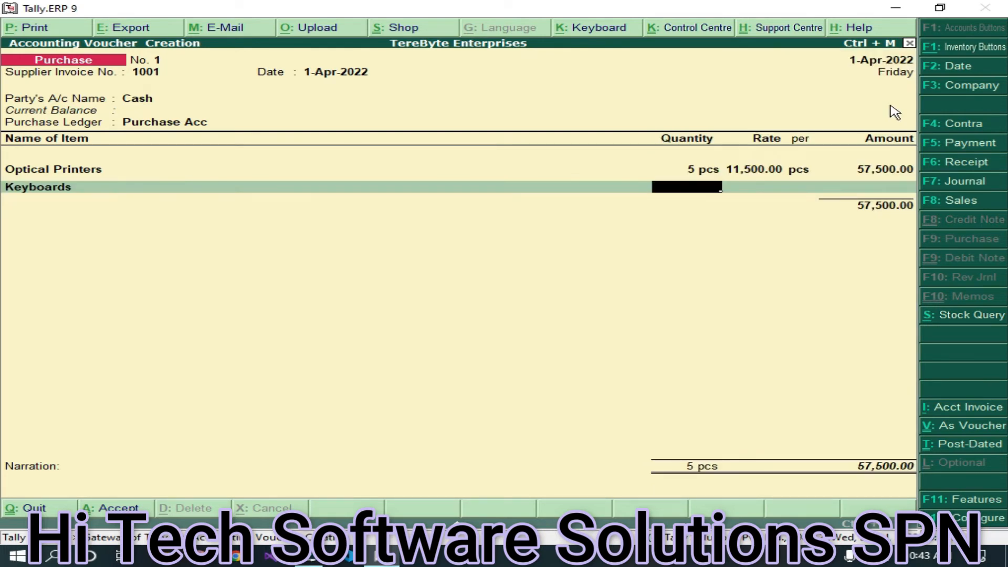
type("10")
key("Return")
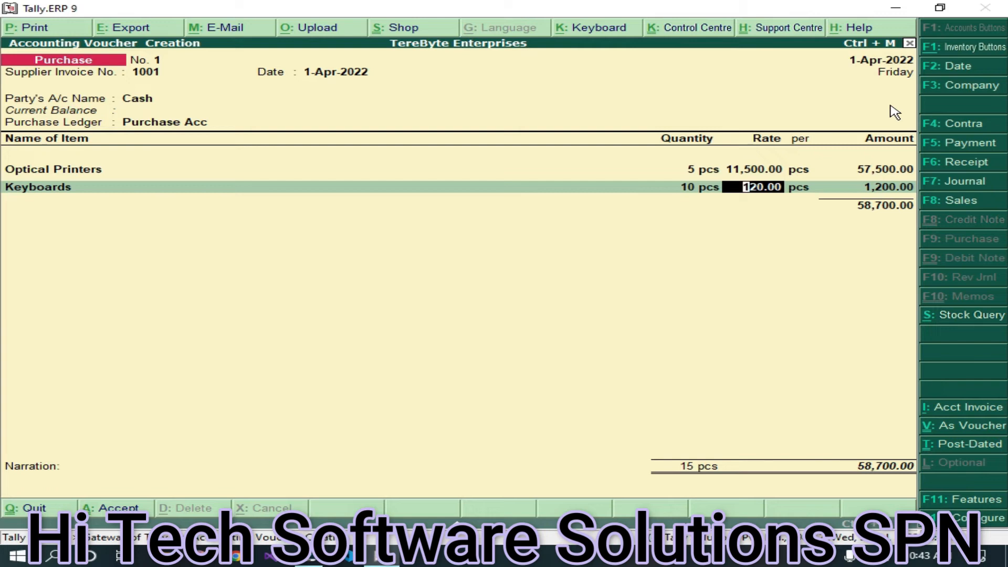
type("140")
key("Return")
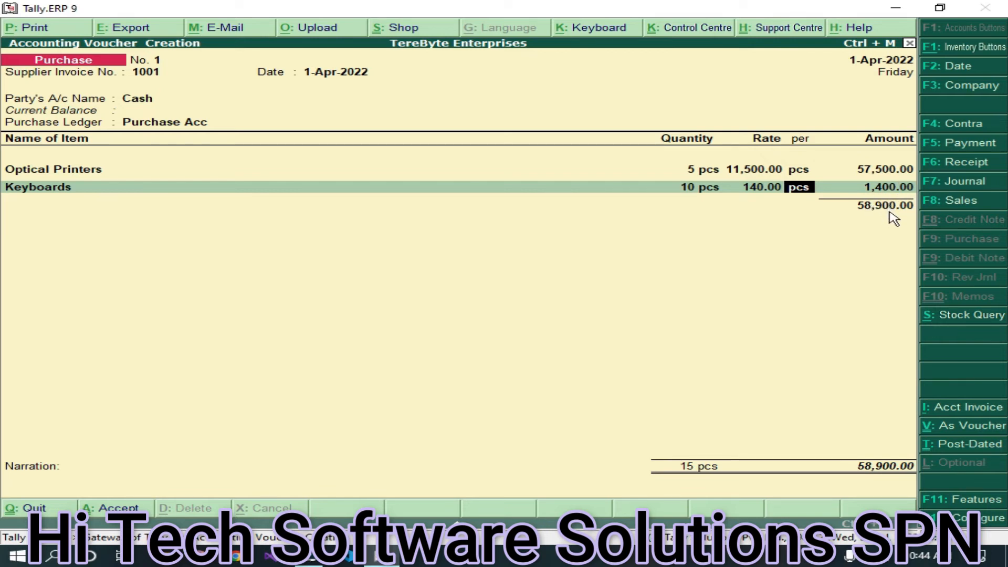
key("Return")
key("Return")
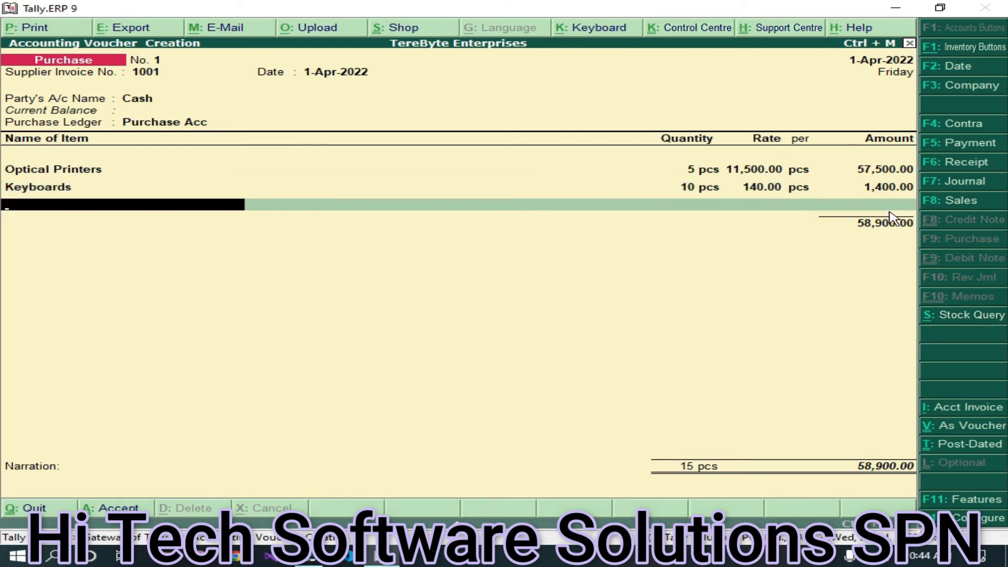
key("Return")
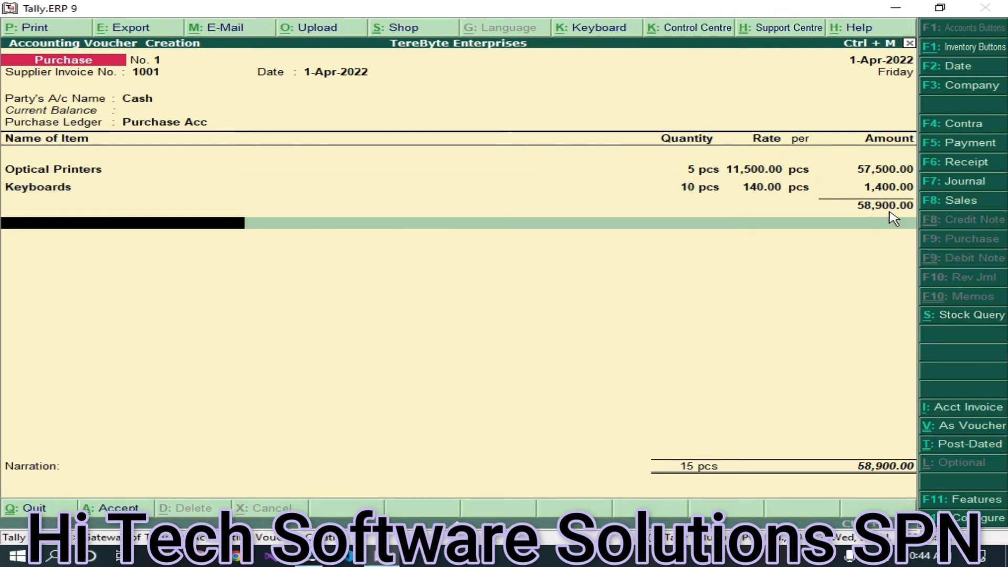
key("Return")
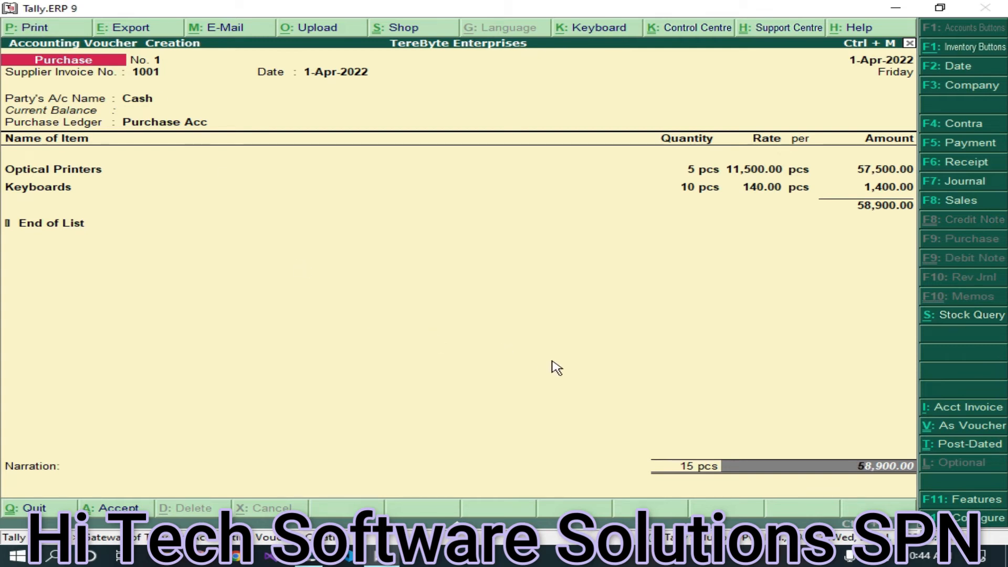
- Accept voucher No. 1 and reopen it for alteration, showing 15 pcs totalling 58,900.00
key("ctrl+a")
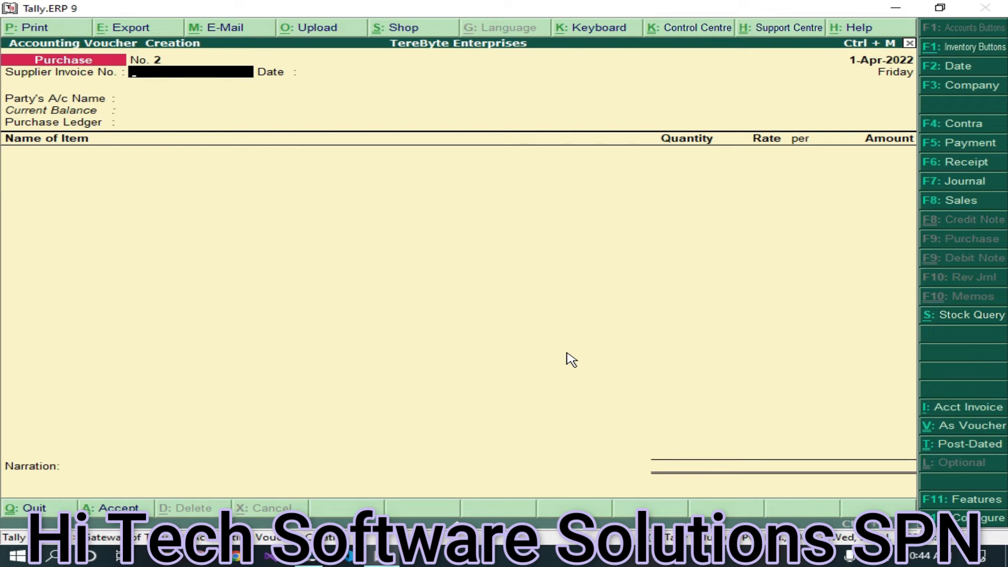
key("Page_Up")
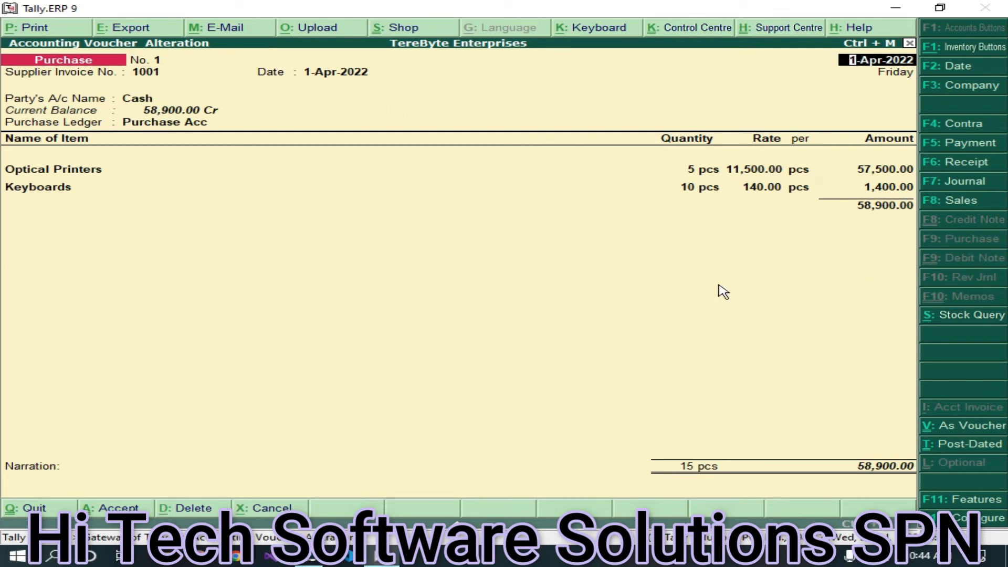
- Print purchase voucher No. 1 to PDF, naming the file 'item wise bill 1'
left_click(18, 29)
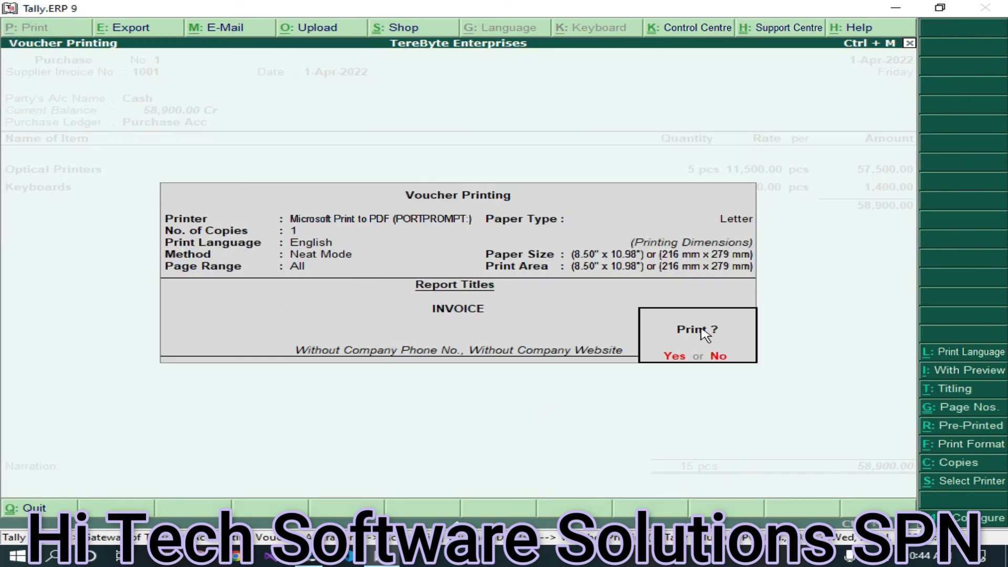
left_click(675, 358)
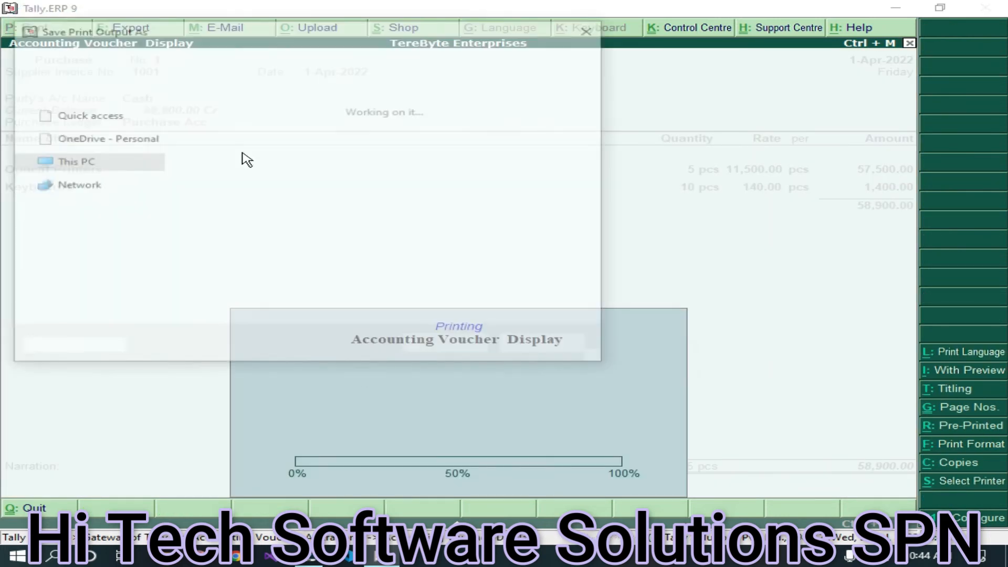
type("item wi")
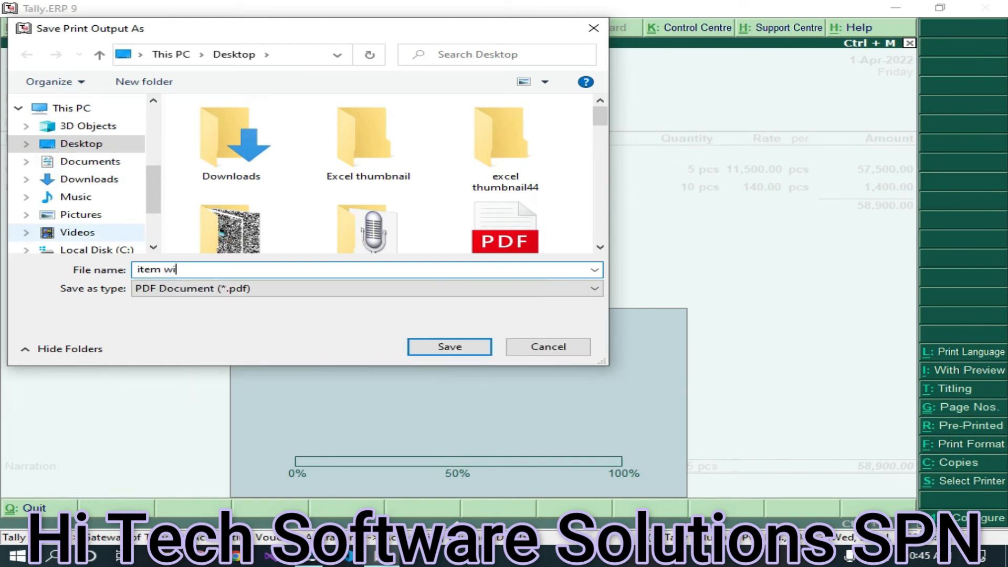
type("se")
key("BackSpace")
type("se bill 1")
- Save the PDF and locate 'item wise bill 1' in File Explorer
left_click(448, 350)
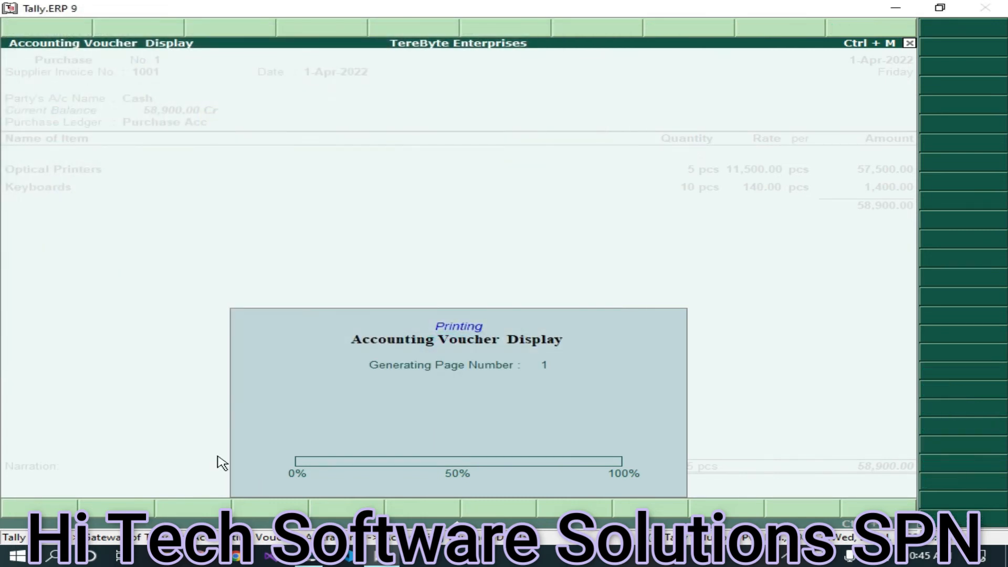
left_click(164, 555)
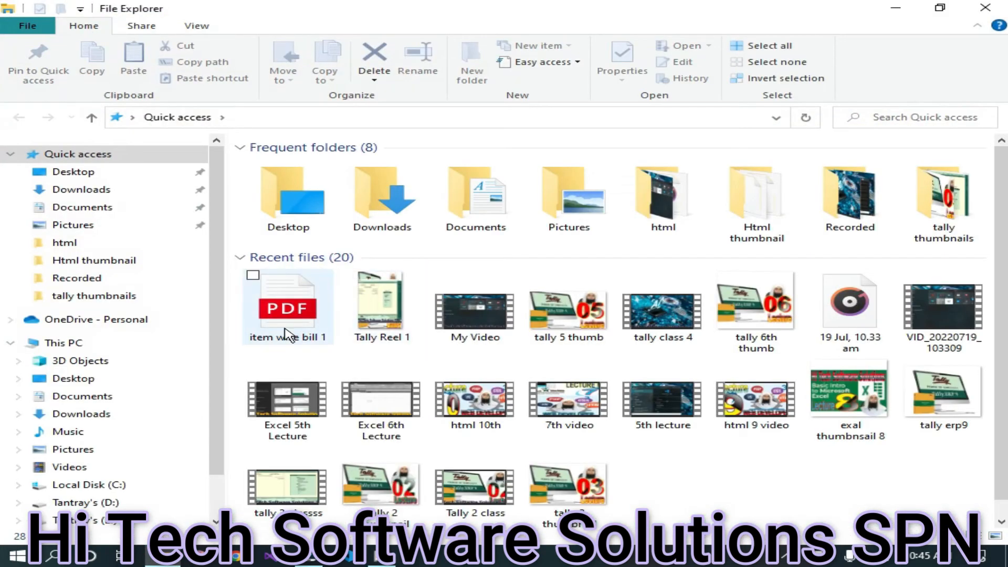
left_click(310, 324)
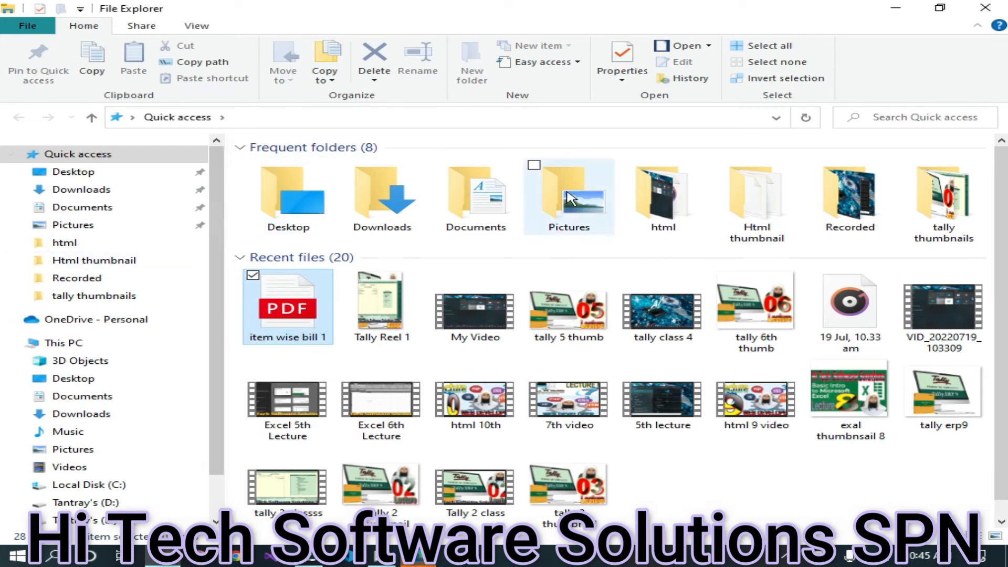
left_click(419, 557)
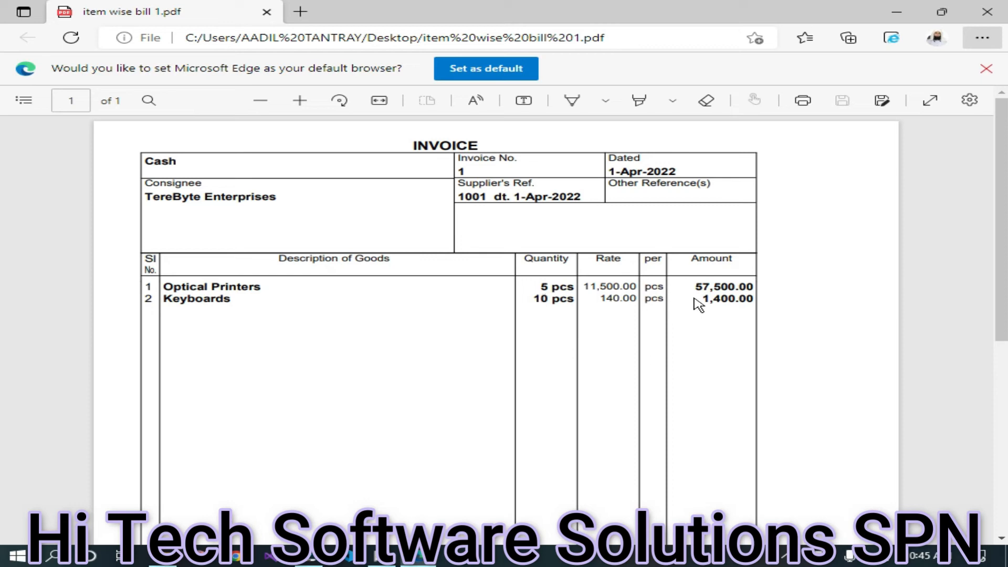
scroll(713, 298, "down", 6)
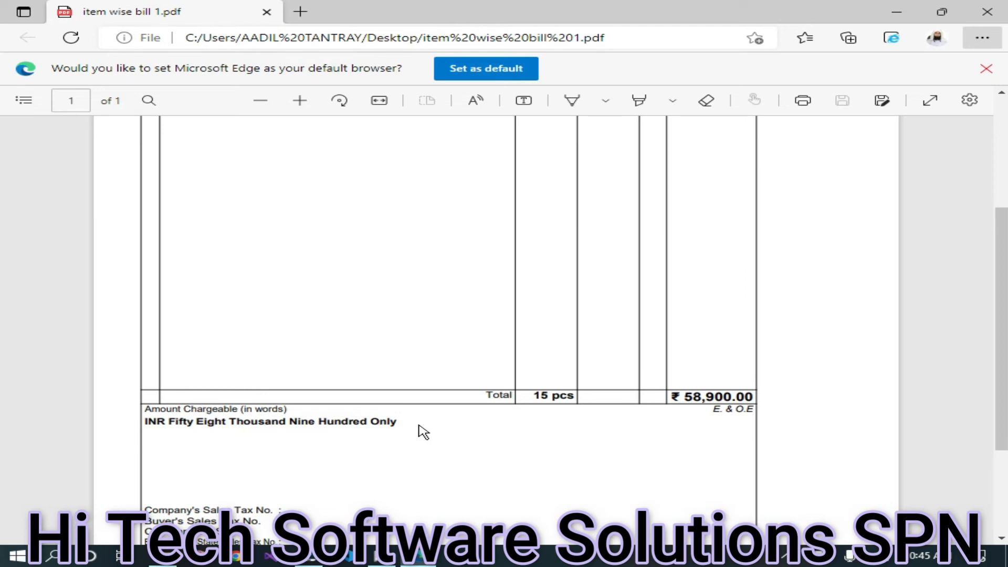
scroll(310, 435, "down", 2)
scroll(421, 306, "up", 4)
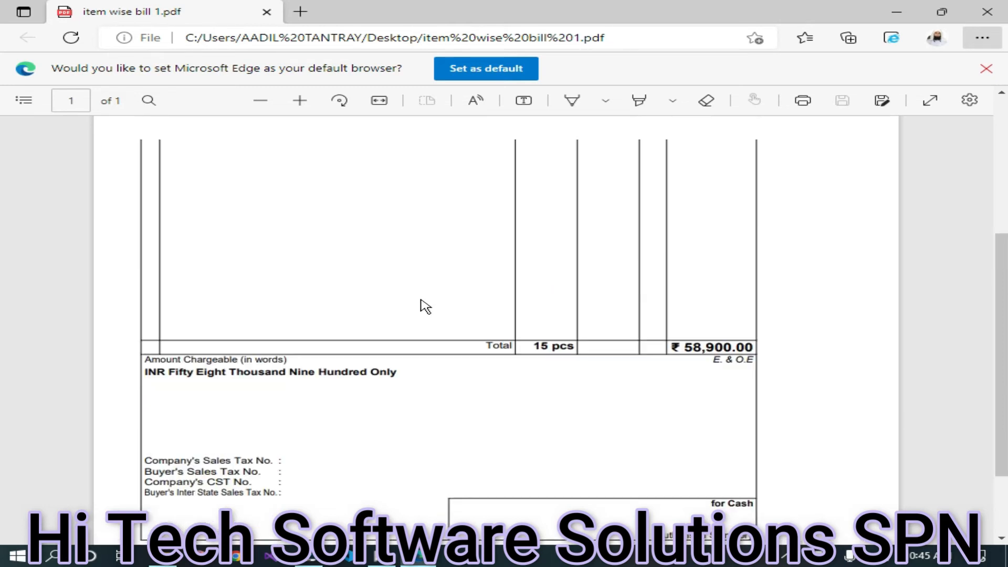
scroll(314, 303, "up", 2)
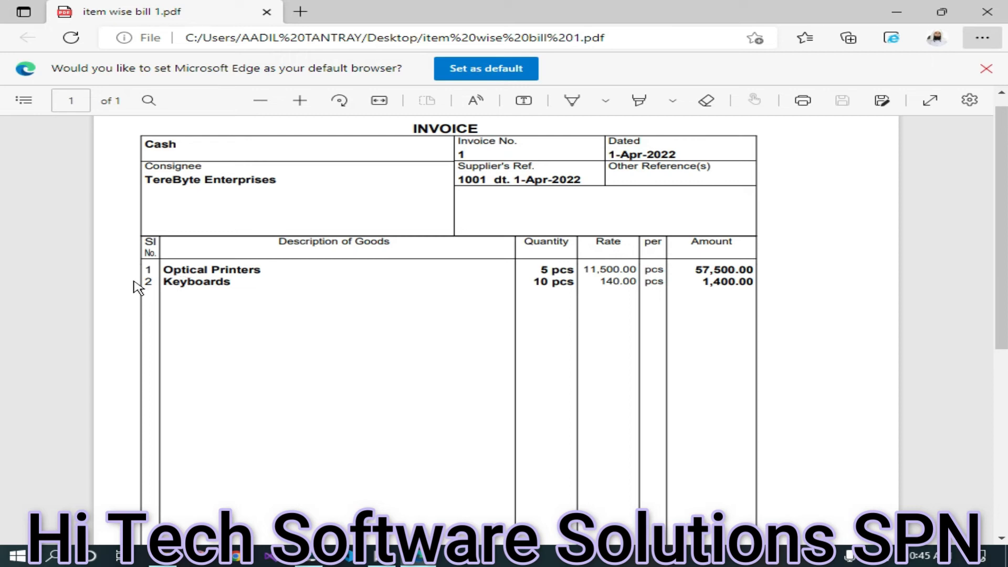
left_click(996, 12)
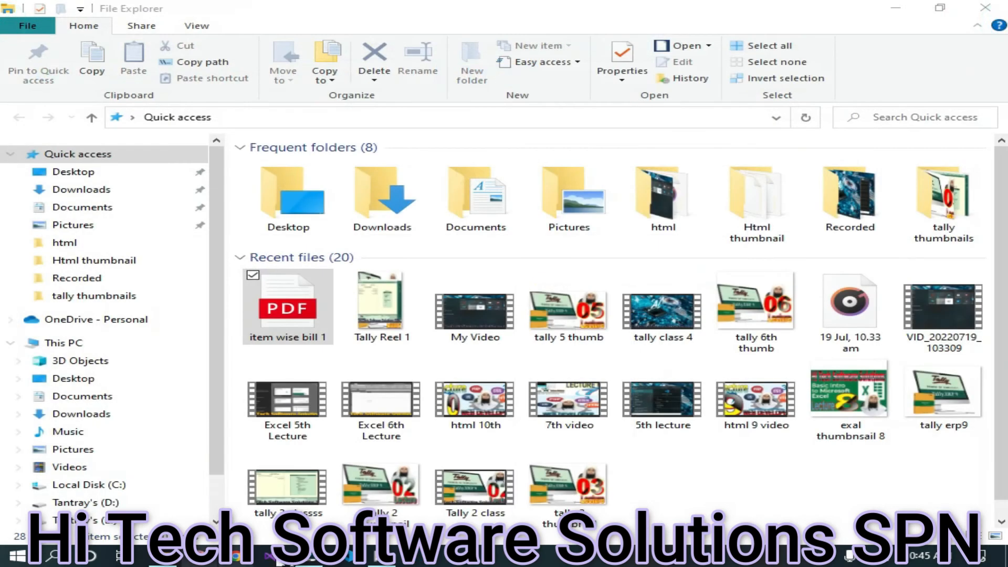
mouse_move(375, 555)
left_click(365, 465)
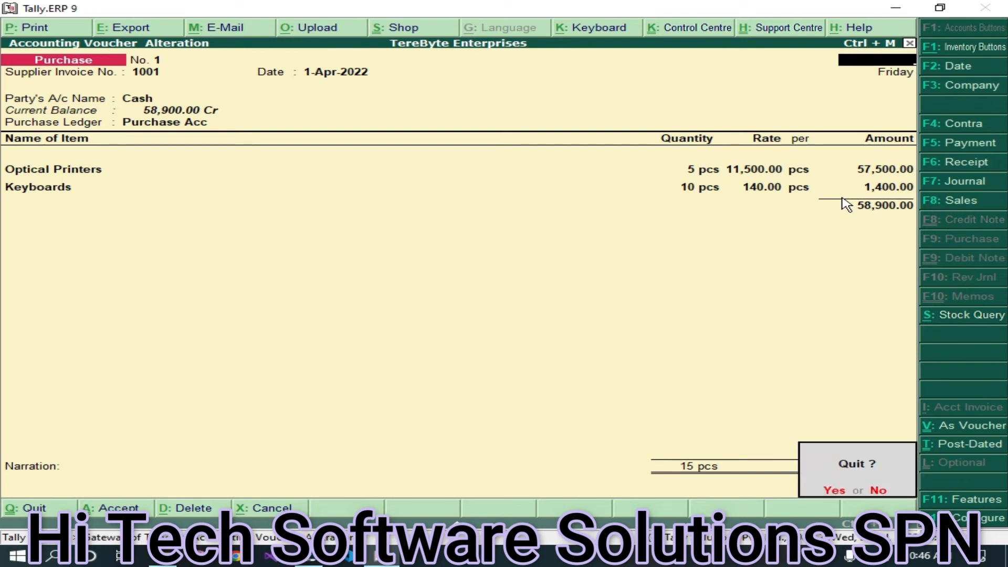
- Start new purchase voucher No. 2 with supplier invoice 1523, keeping date 1-Apr-2022
key("y")
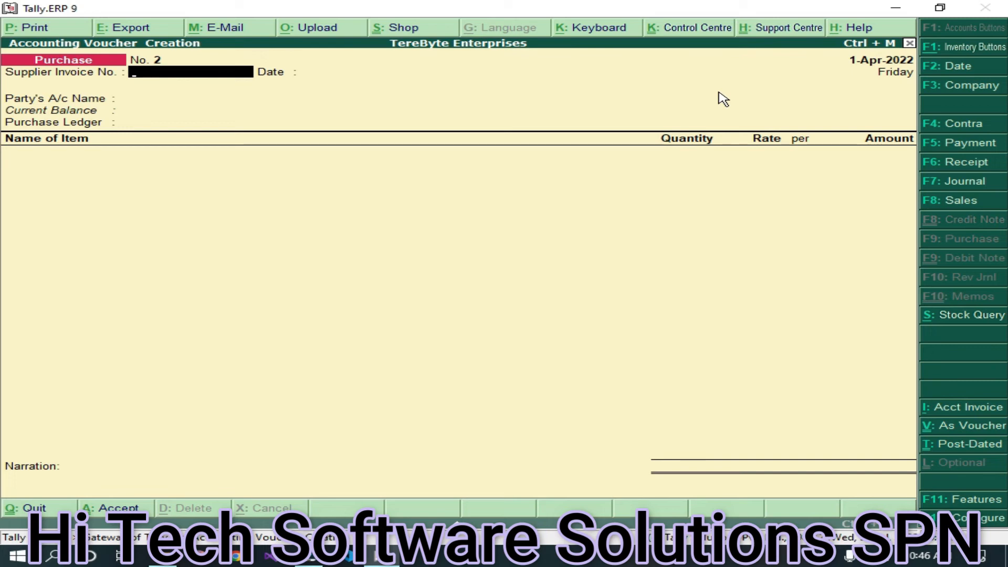
type("1")
type("523")
key("Return")
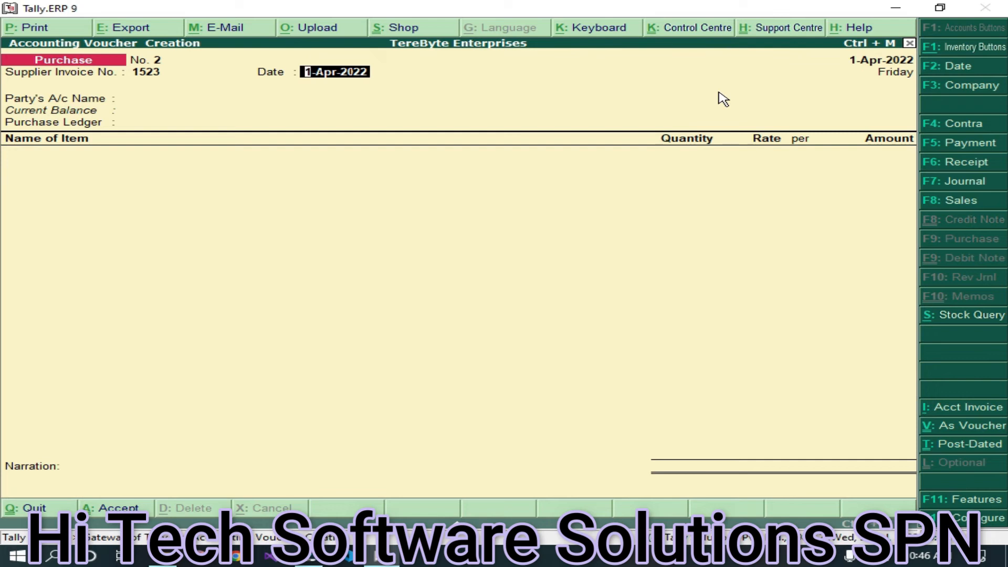
key("Return")
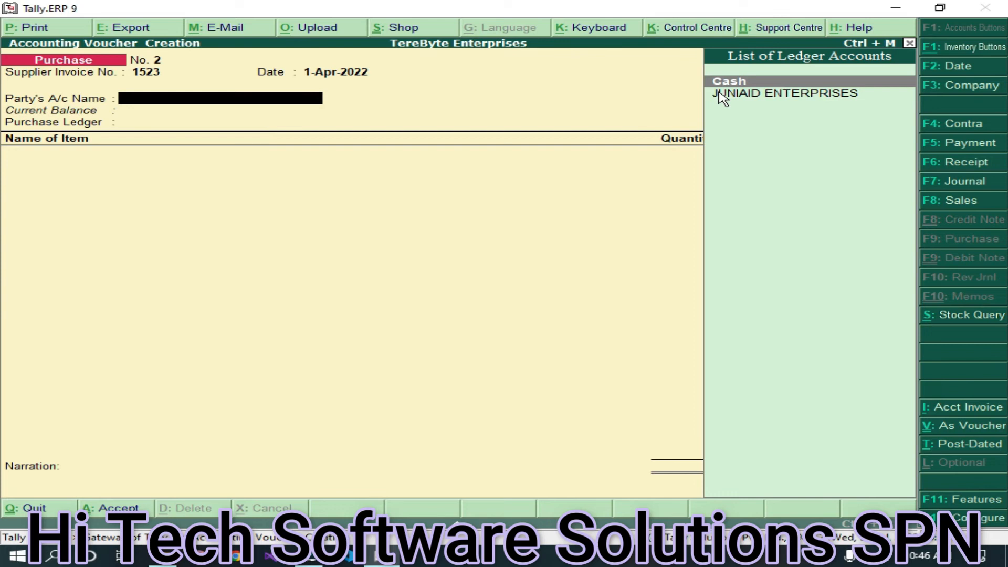
- Select JUNIAID ENTERPRISES from the List of Ledger Accounts as the party
left_click(723, 94)
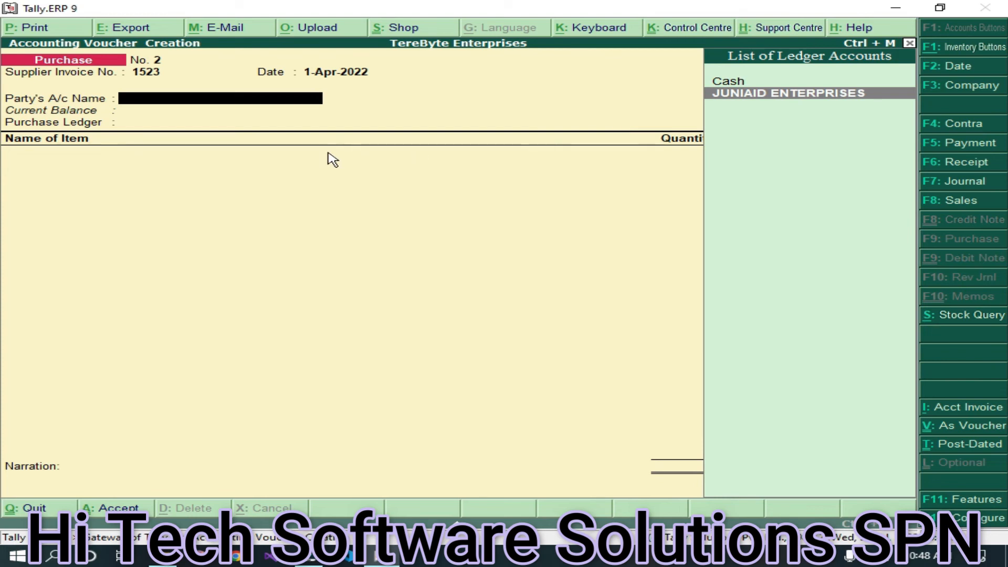
key("Return")
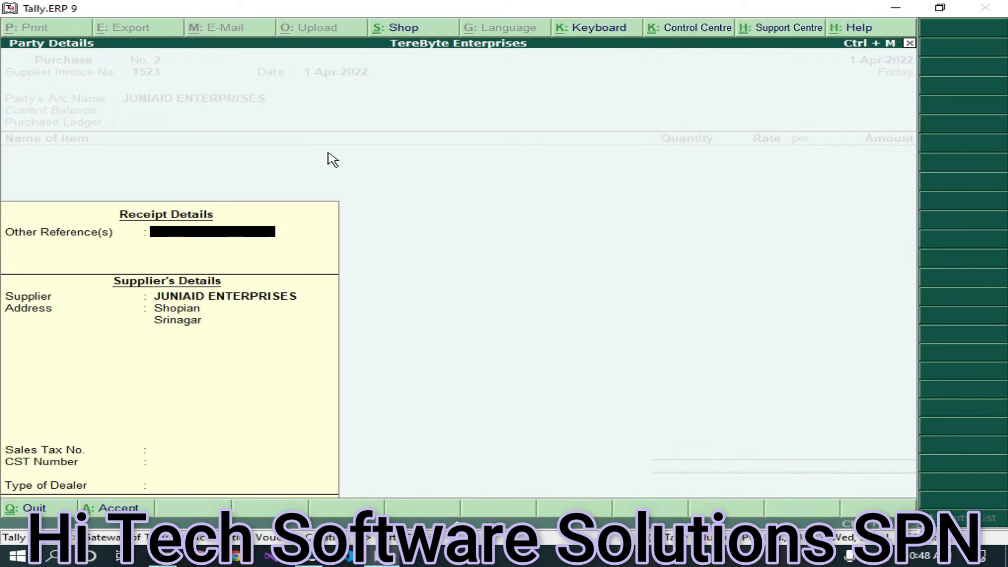
- Enter other reference 26549 and the supplier's sales tax number, keeping the Shopian, Srinagar address
type("26549")
key("Return")
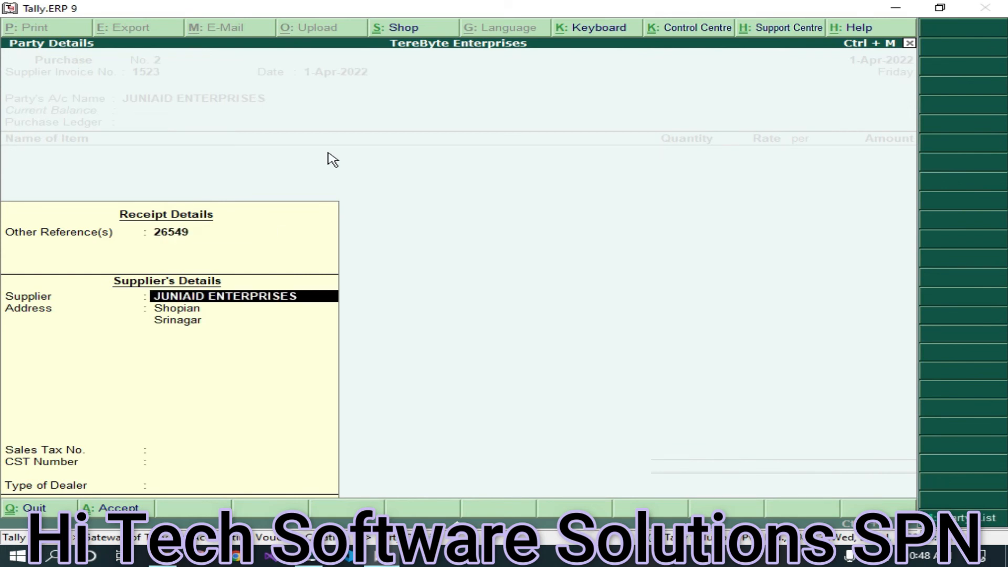
key("Return")
key("Return")
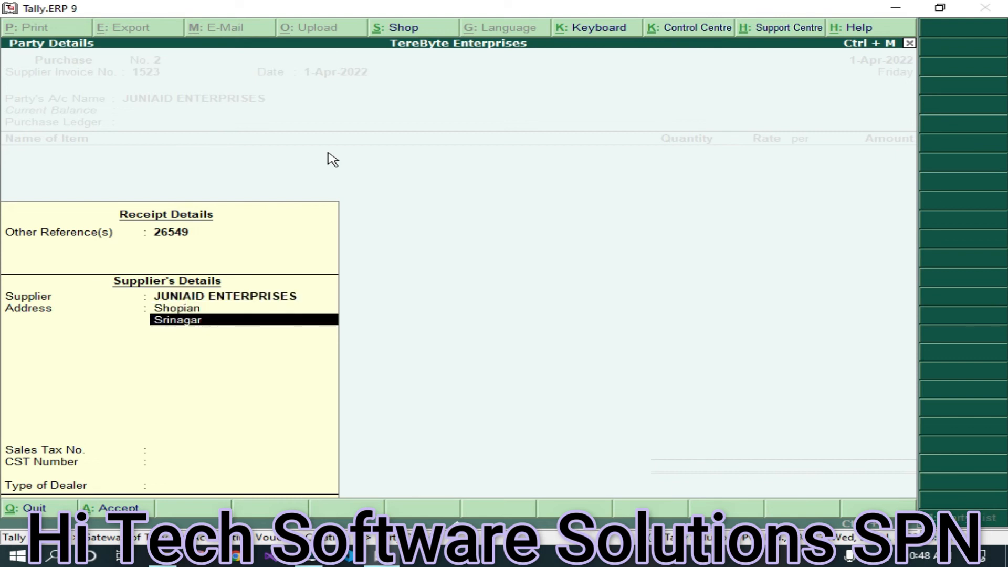
key("Return")
key("Return")
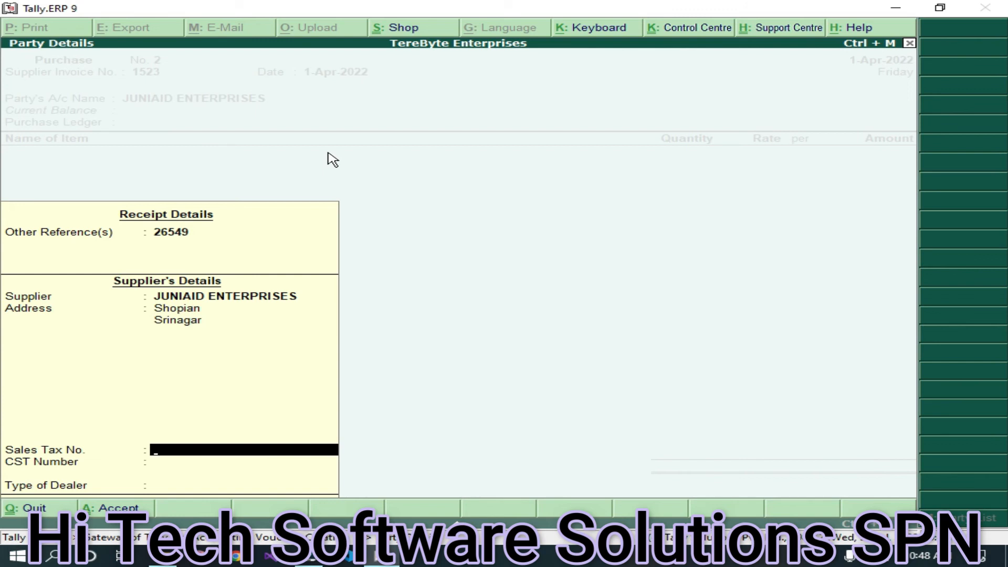
type("cvdf4554")
key("Return")
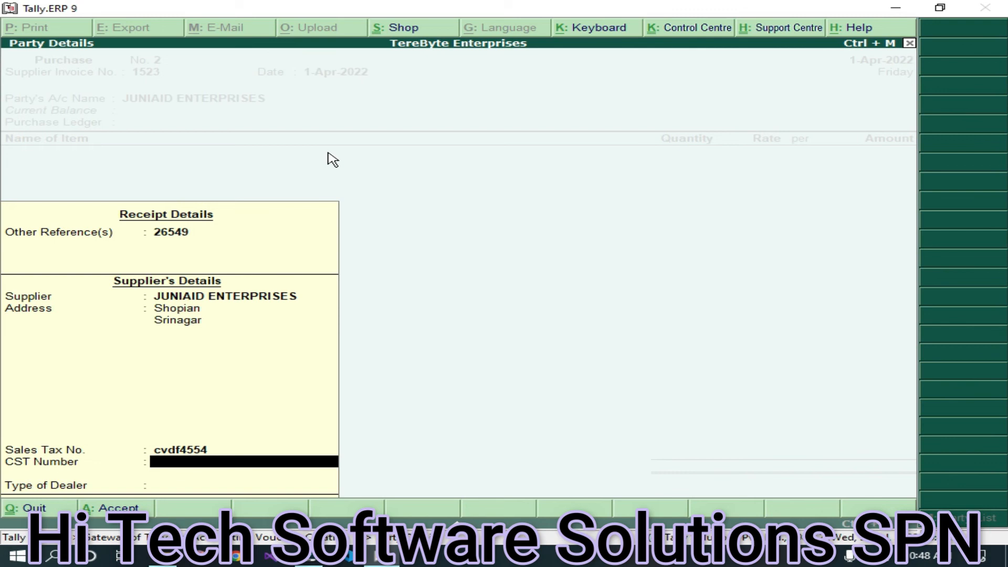
key("Return")
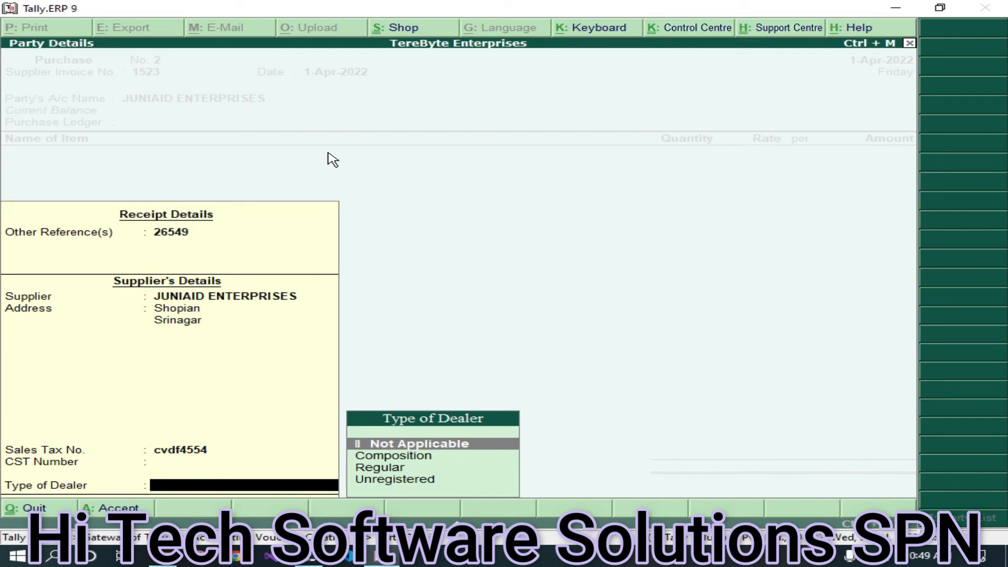
- Set dealer type to Not Applicable and the purchase ledger to Purchase Acc
key("Return")
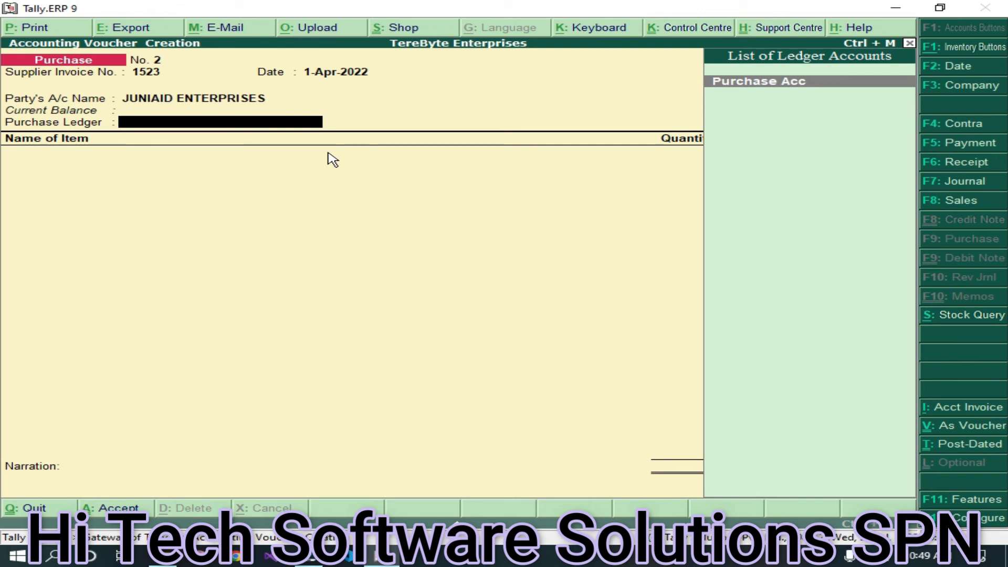
key("Return")
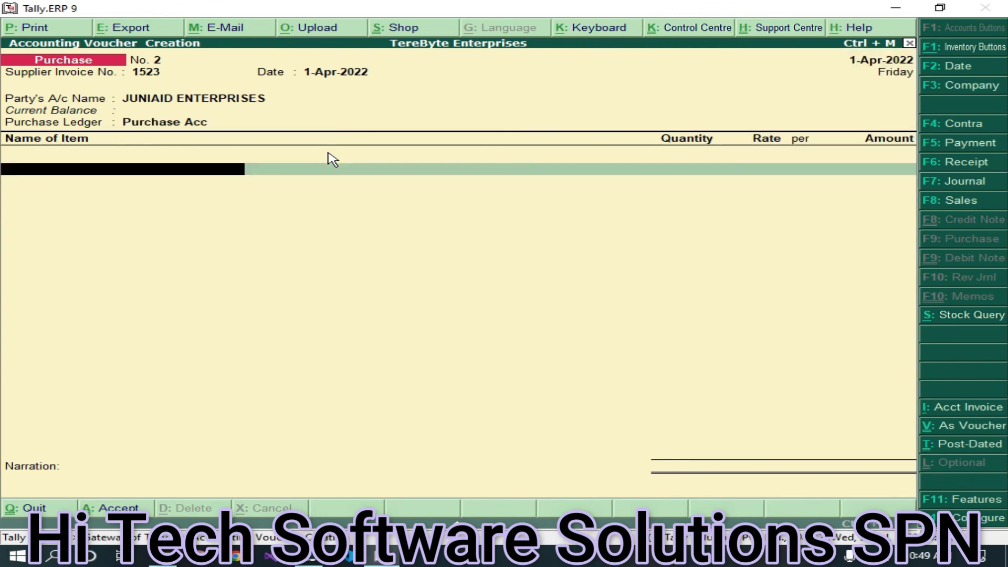